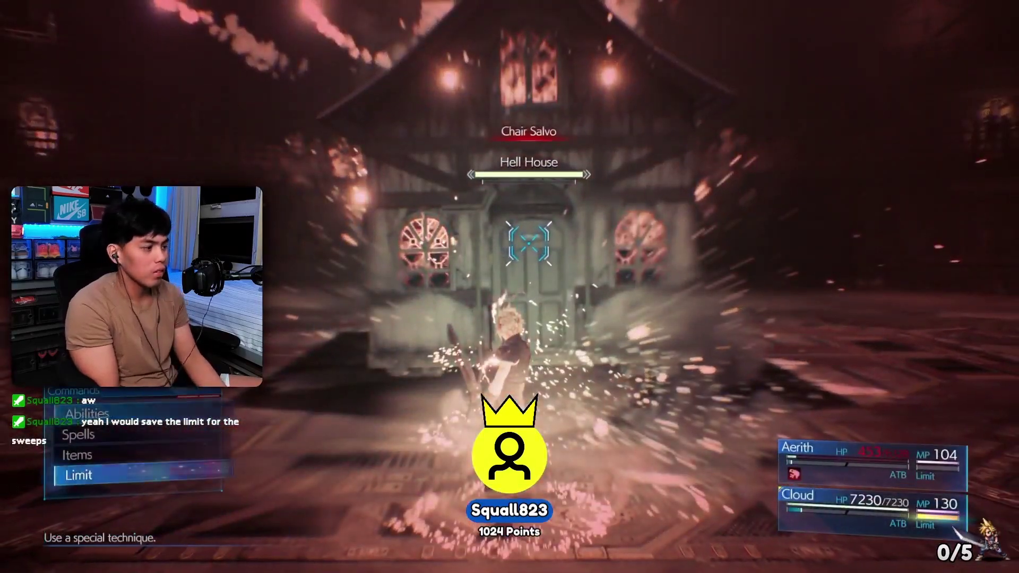
# Step: Unleash Cloud's Refocus limit against the Hell House
pyautogui.press('Return')
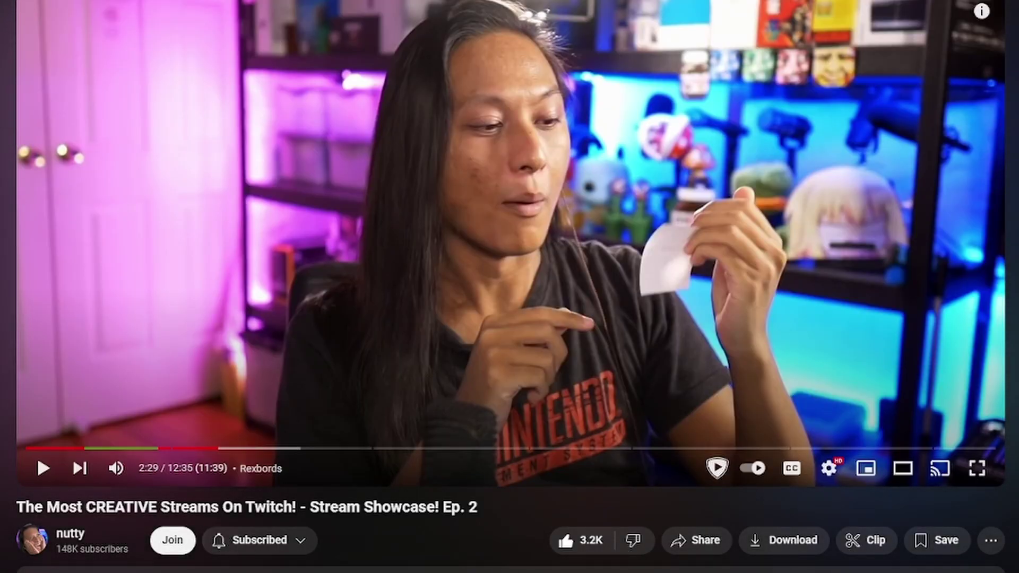
# Step: Resume the Stream Showcase Ep. 2 video from around 2:29
pyautogui.press('space')
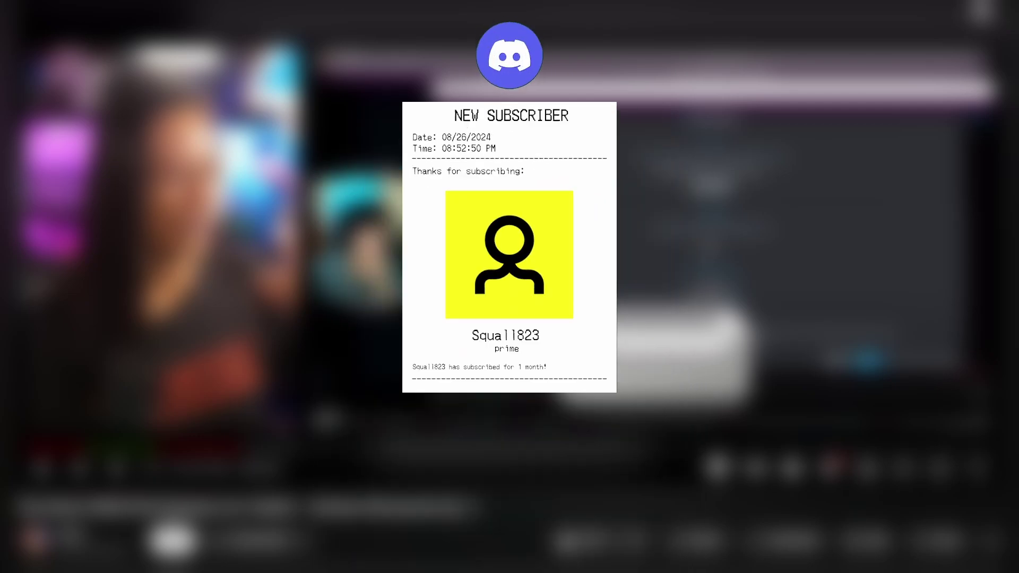
# Step: Scroll up #sub-receipt to browse the July 2023 gifted-sub receipt posts
pyautogui.scroll(5, 499, 431)
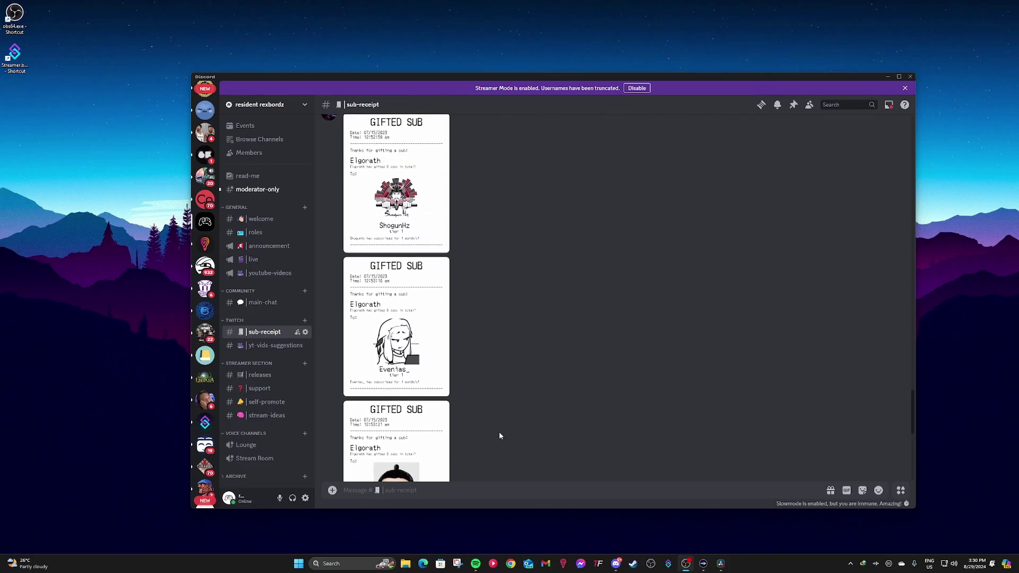
pyautogui.scroll(15, 499, 432)
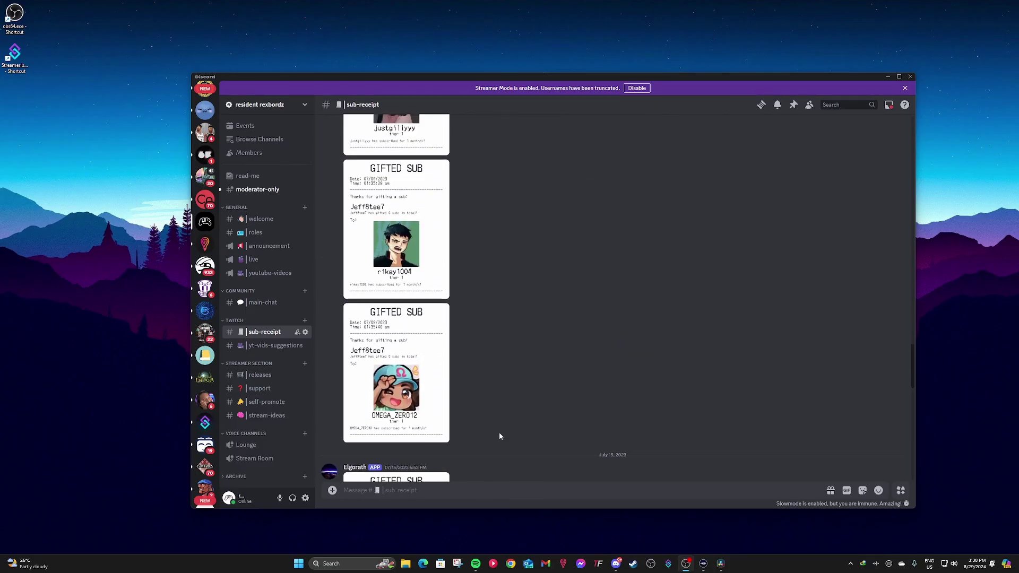
pyautogui.scroll(10, 499, 436)
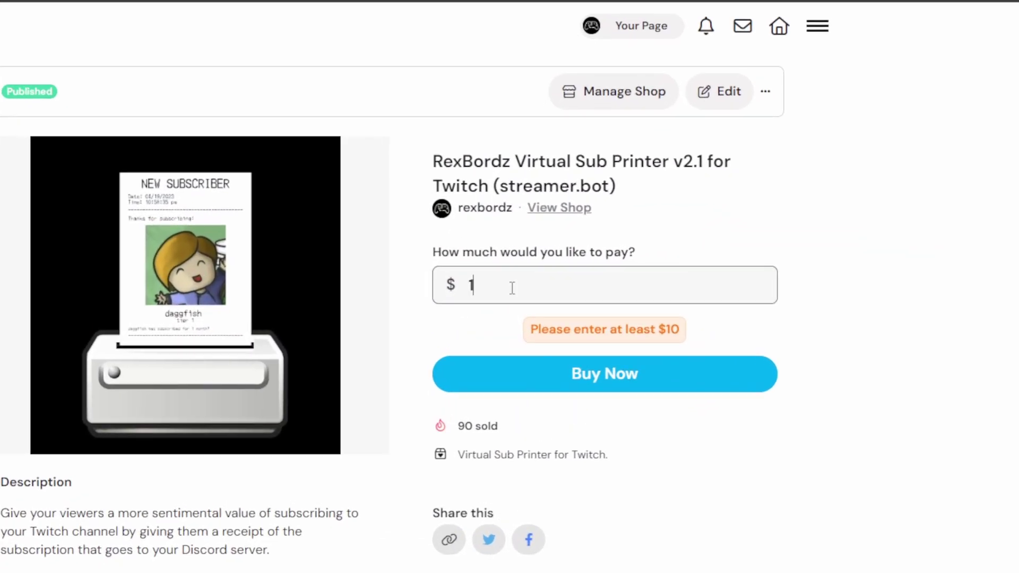
# Step: Pay $10 for the Virtual Sub Printer v2.1 and go to checkout
pyautogui.write('0')
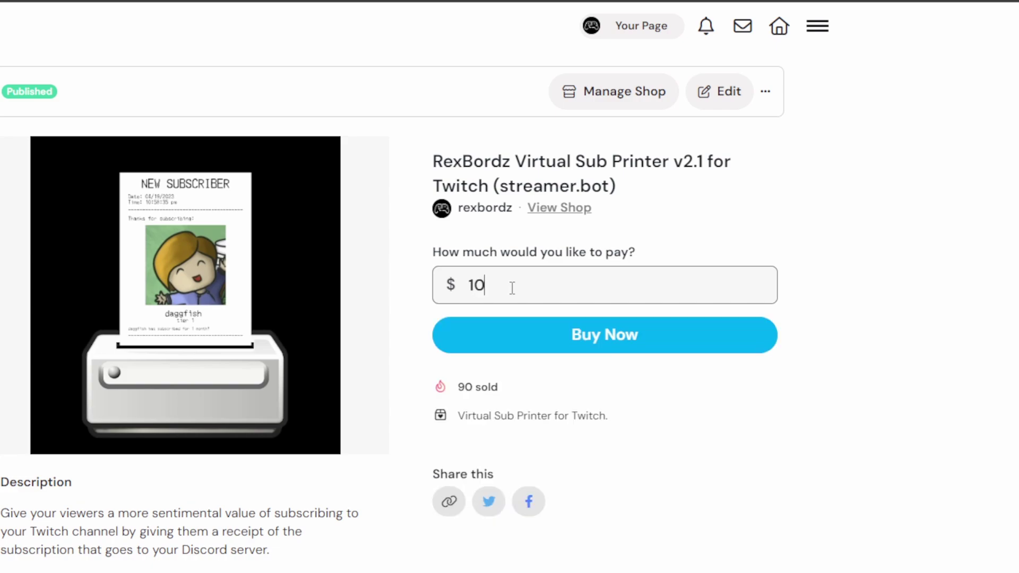
pyautogui.click(577, 331)
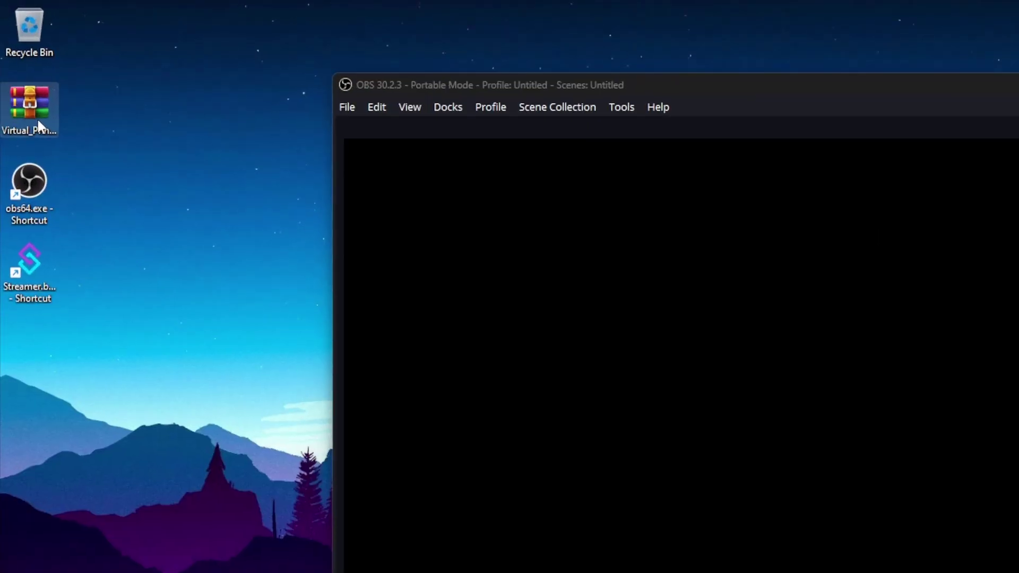
# Step: Extract Virtual_PrinterV2_by_rexbordz.zip's four folders to the desktop and open the COPY & PASTE folder's rexbordz folder
pyautogui.doubleClick(18, 62)
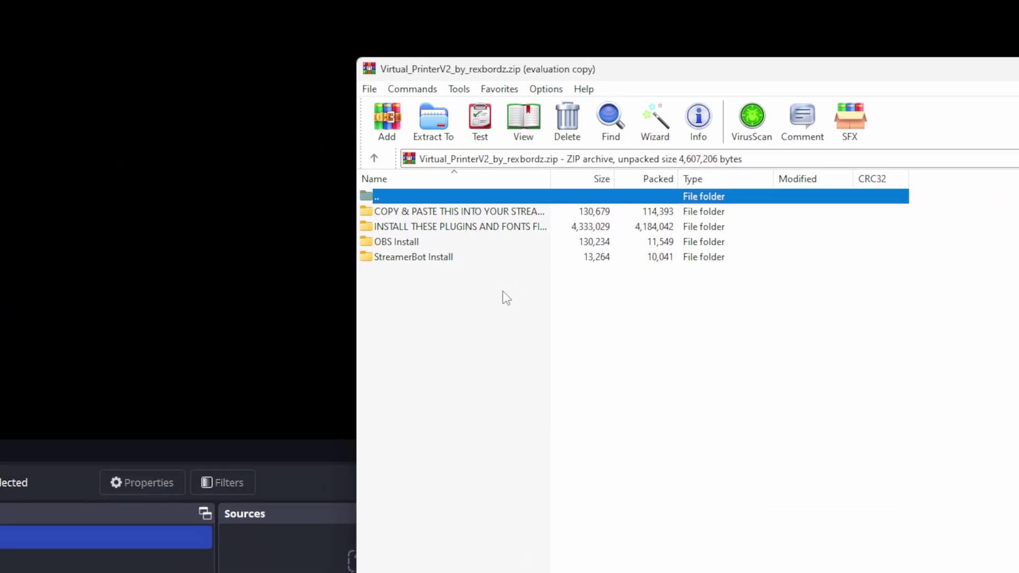
pyautogui.moveTo(502, 297); pyautogui.dragTo(45, 287)
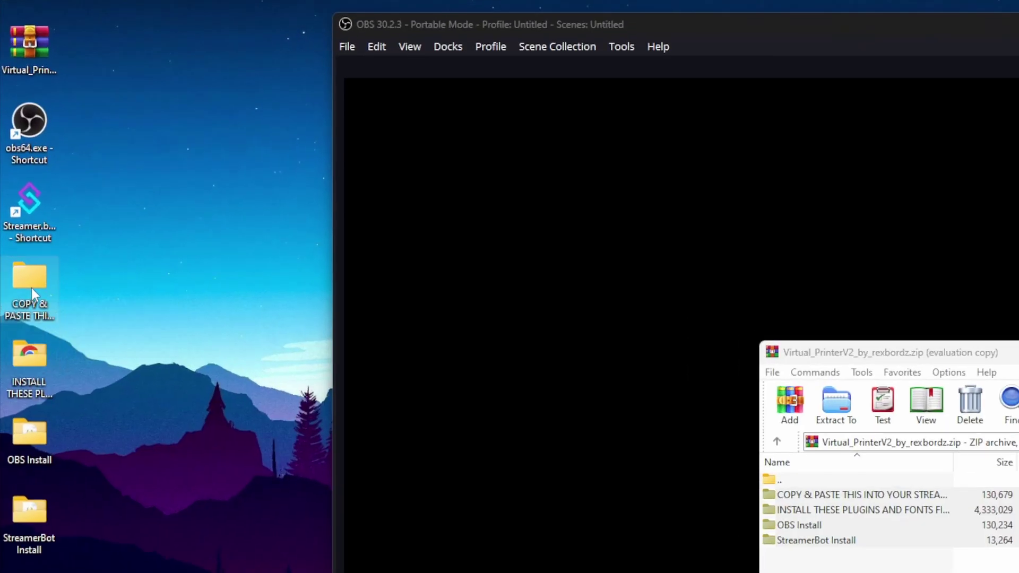
pyautogui.doubleClick(31, 288)
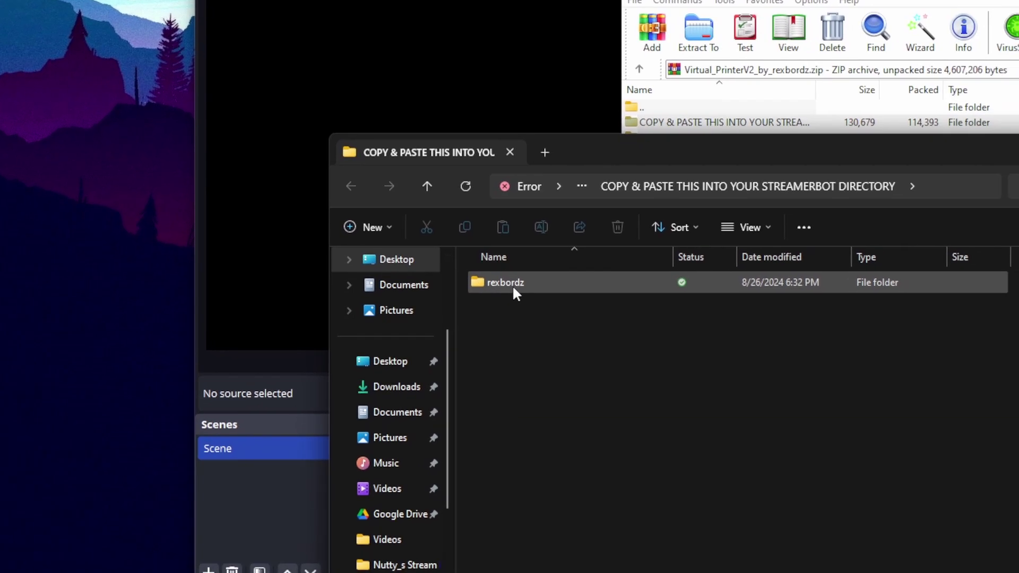
pyautogui.click(512, 285)
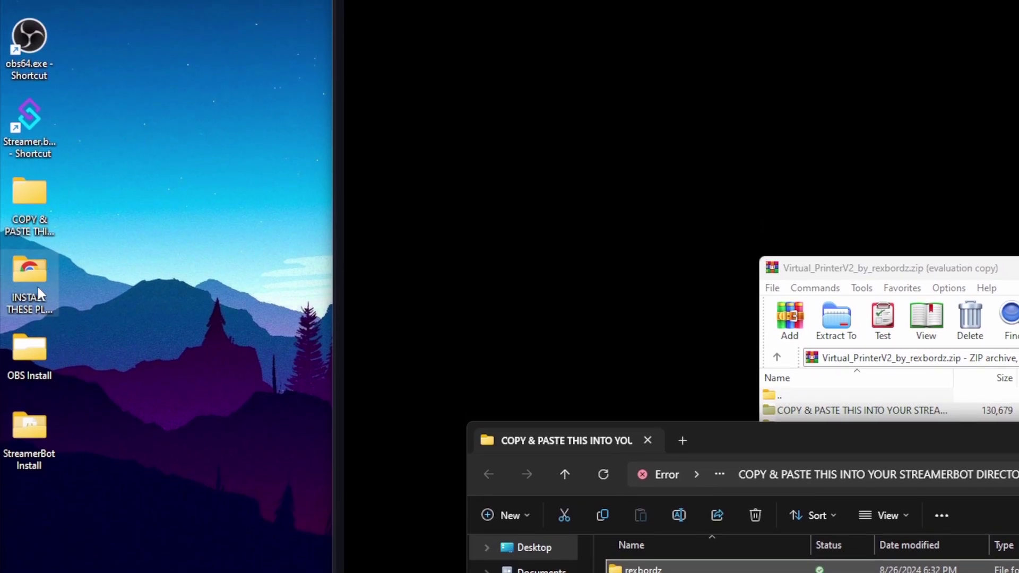
# Step: Review the Move Transition, ShaderFilter and Source Copy plugins, then open the subreceipt.png folder
pyautogui.doubleClick(37, 289)
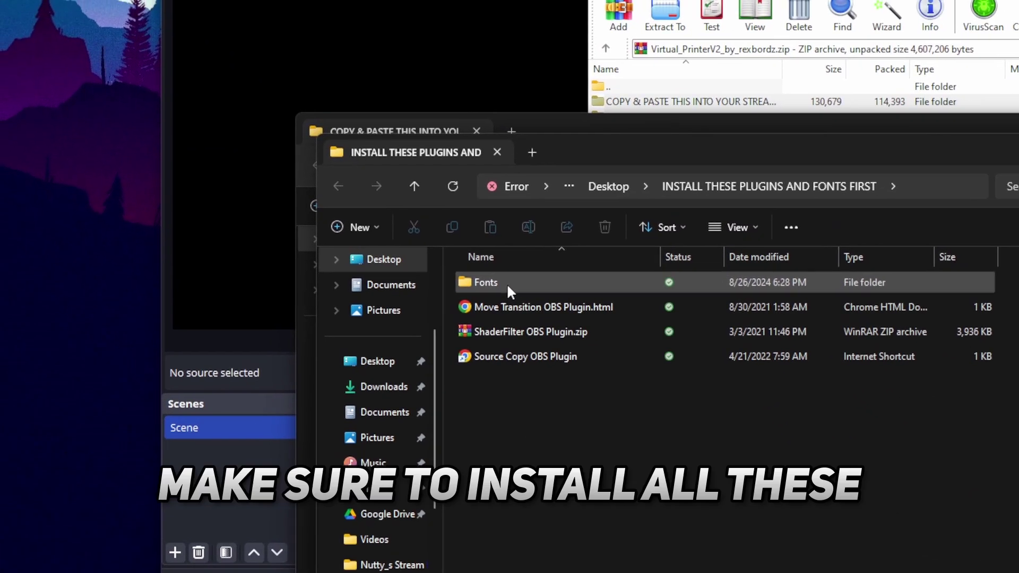
pyautogui.click(518, 310)
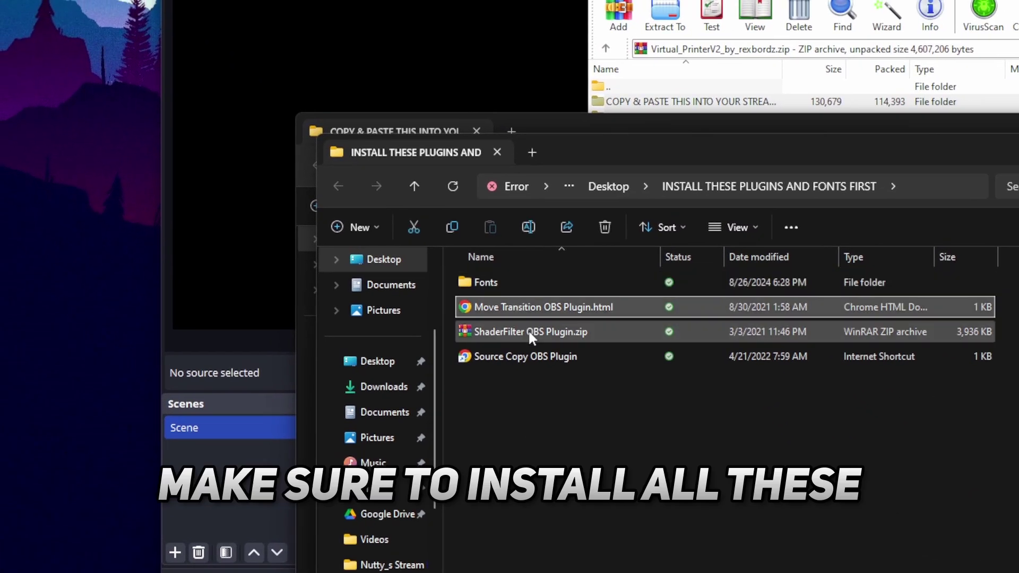
pyautogui.click(528, 330)
pyautogui.click(542, 357)
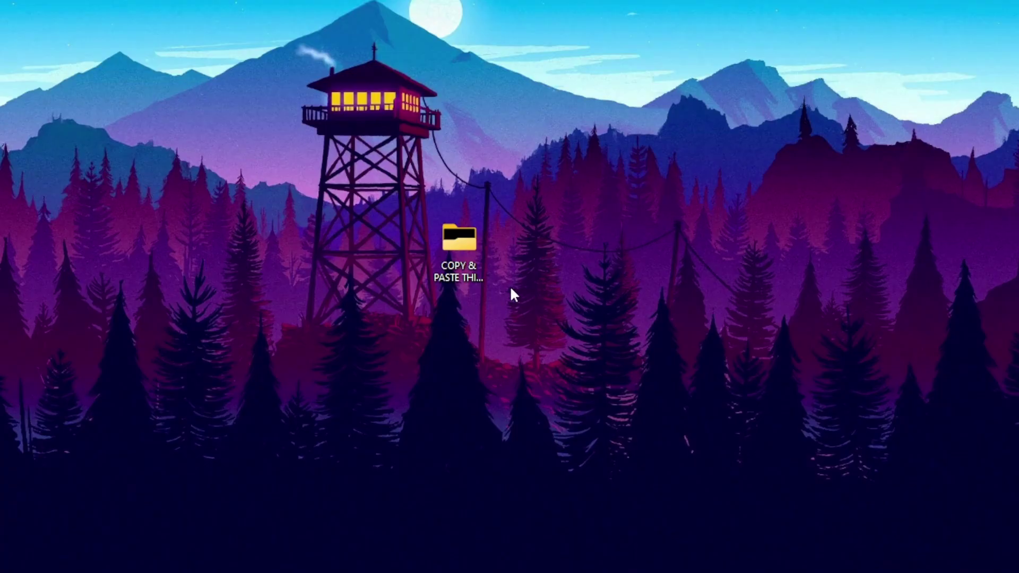
pyautogui.doubleClick(473, 259)
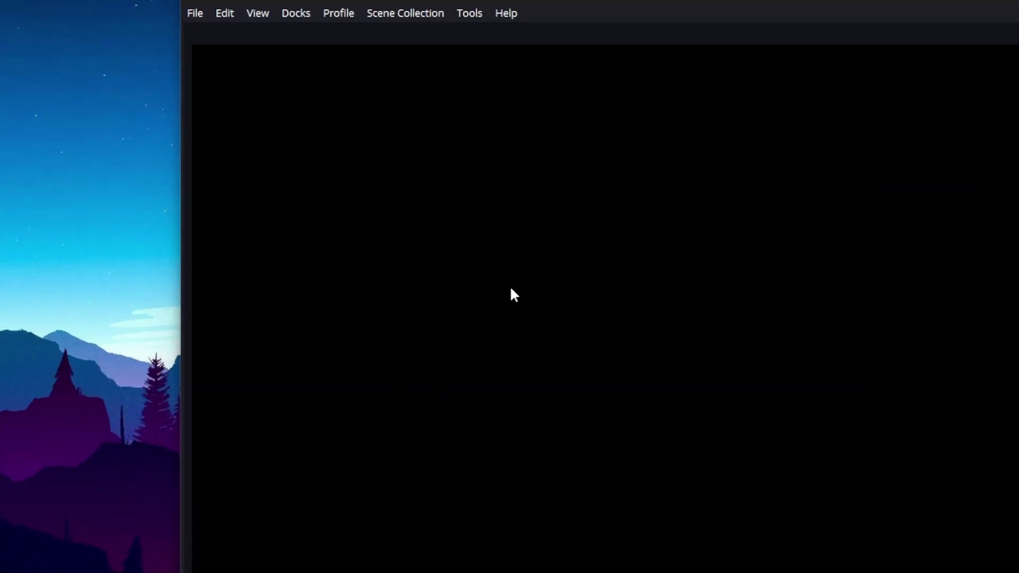
# Step: Load the 1440p Virtual Printer JSON from Desktop\OBS Install via Source Copy > Load Scene
pyautogui.click(469, 12)
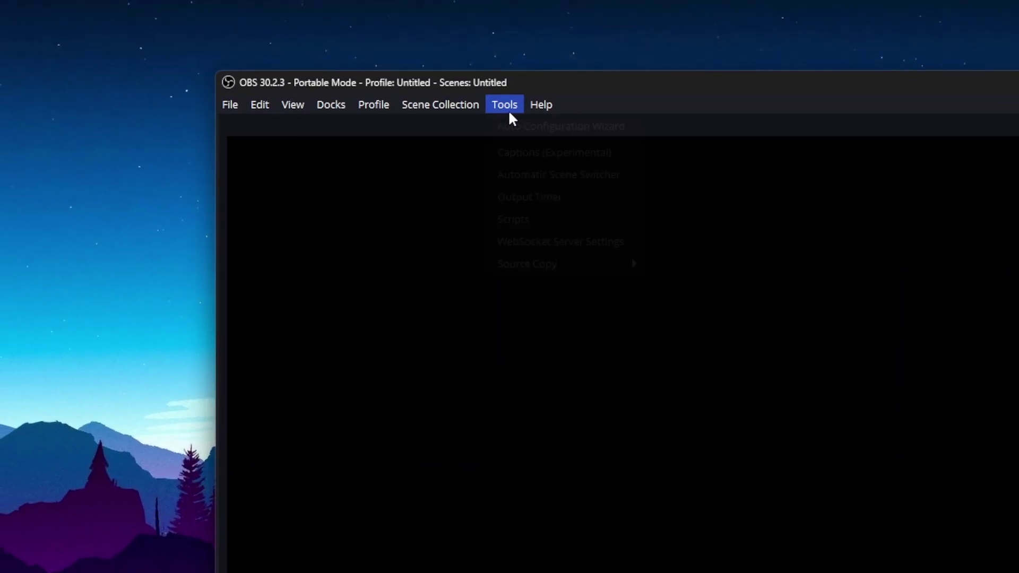
pyautogui.moveTo(552, 264)
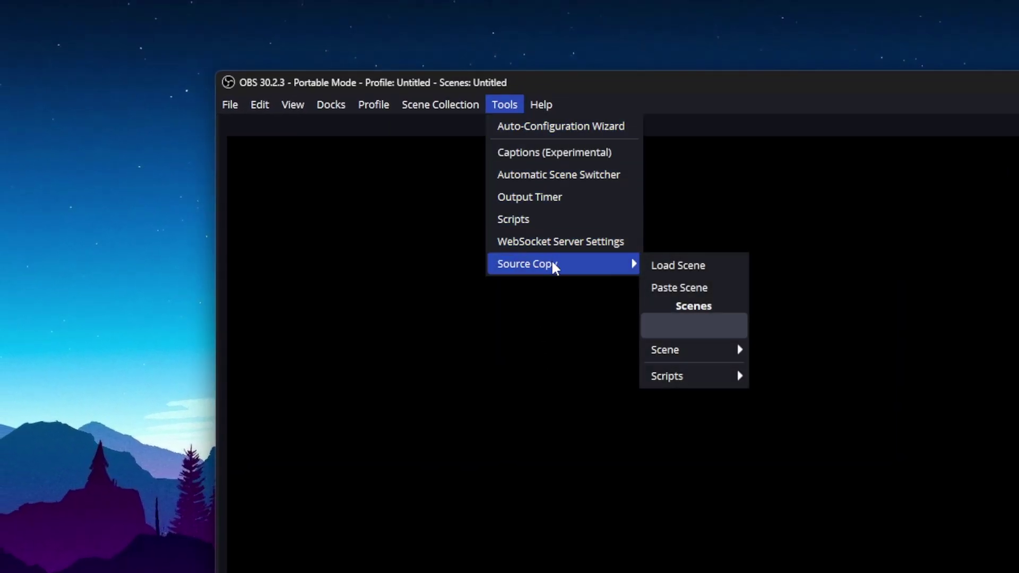
pyautogui.click(682, 265)
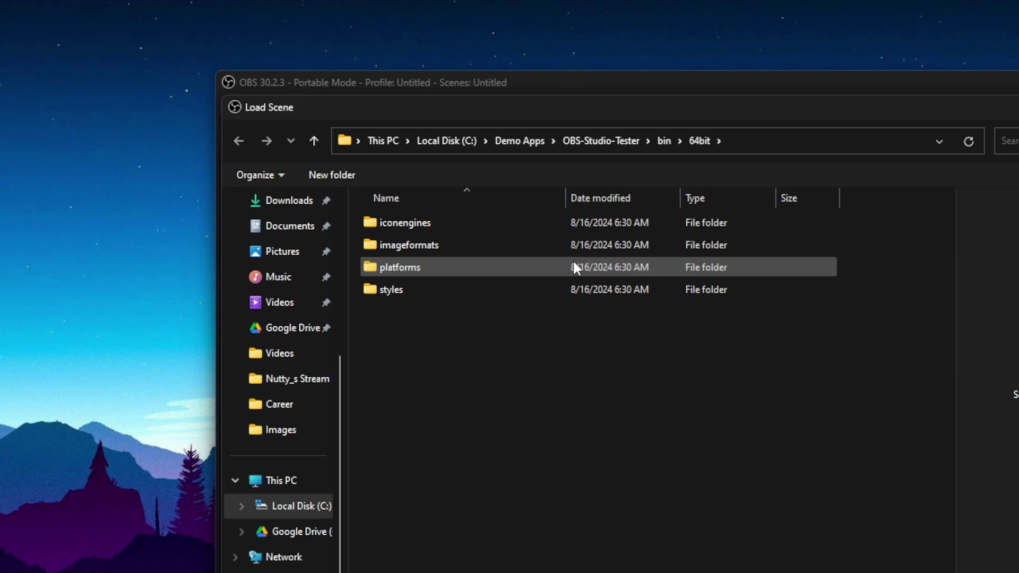
pyautogui.scroll(5, 321, 337)
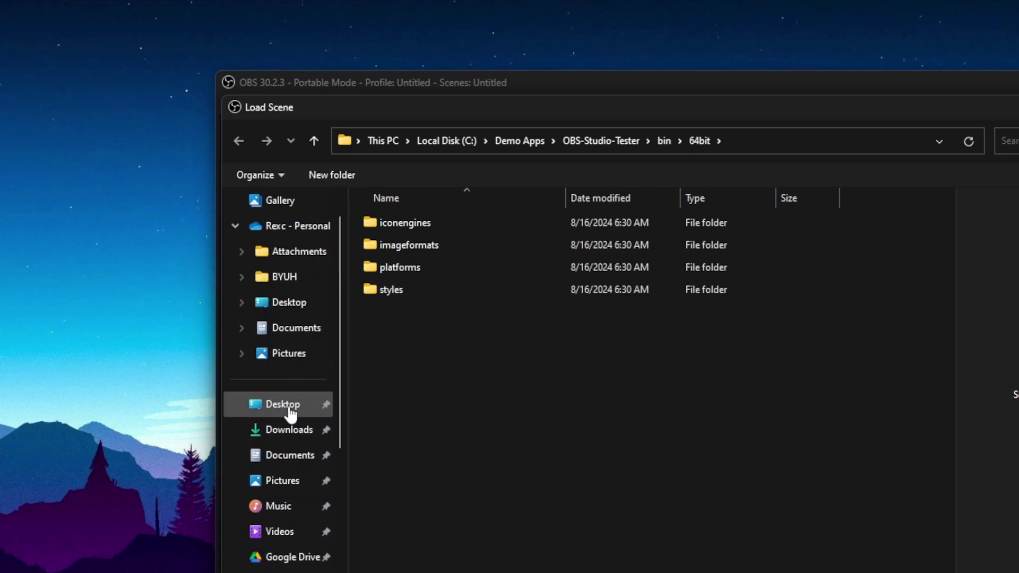
pyautogui.click(290, 411)
pyautogui.doubleClick(461, 272)
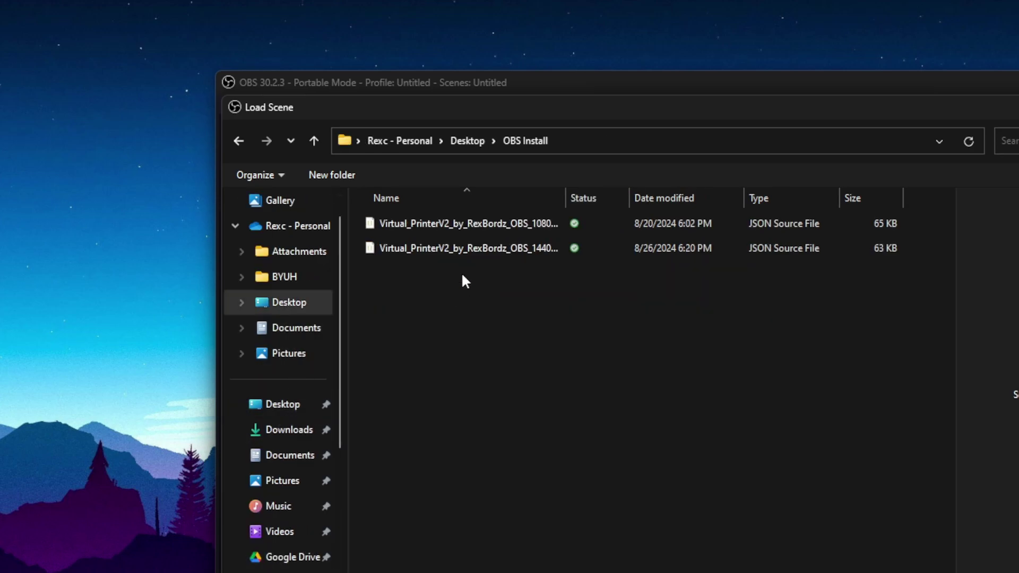
pyautogui.click(488, 230)
pyautogui.moveTo(566, 198); pyautogui.dragTo(635, 197)
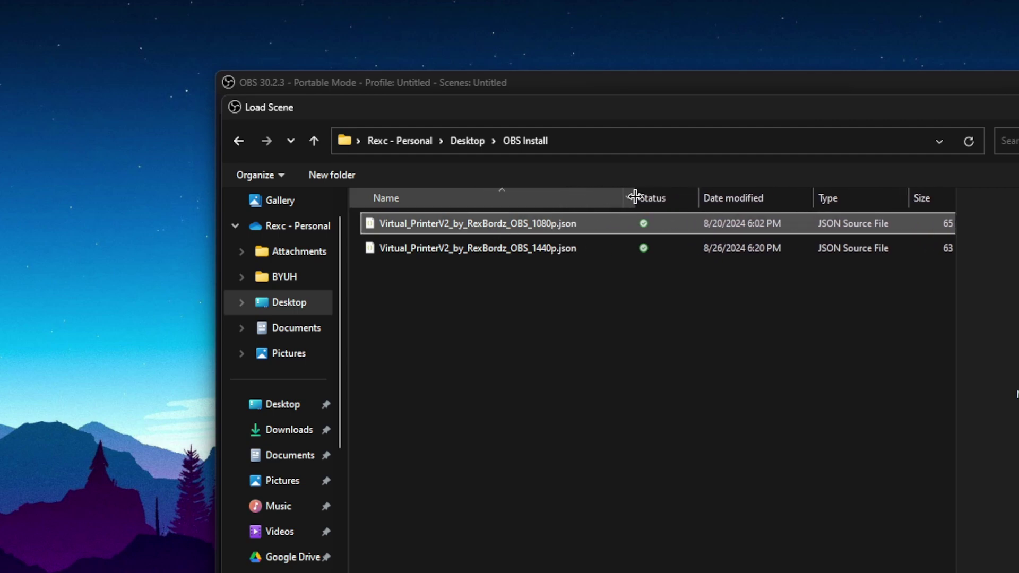
pyautogui.click(547, 225)
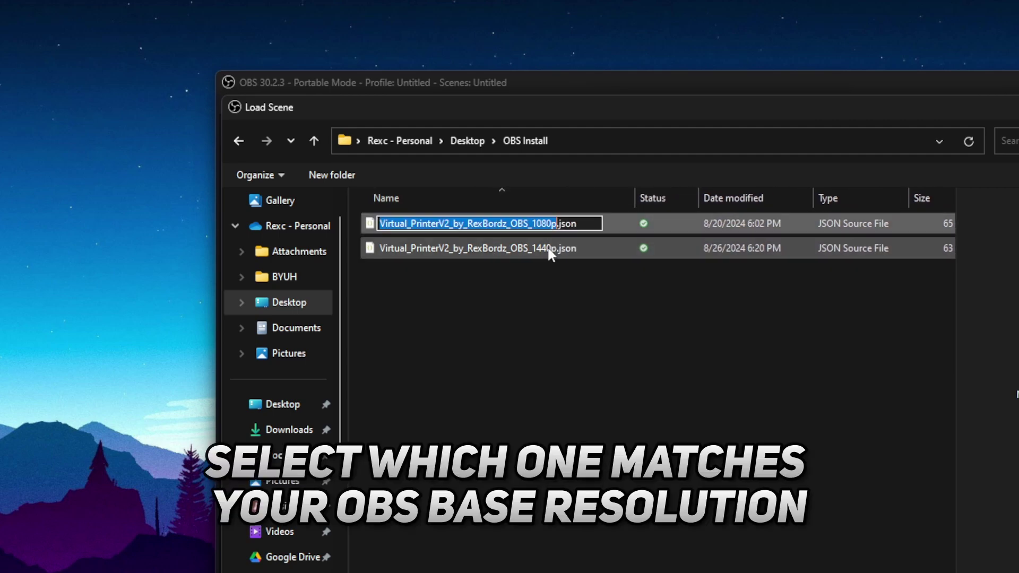
pyautogui.click(548, 249)
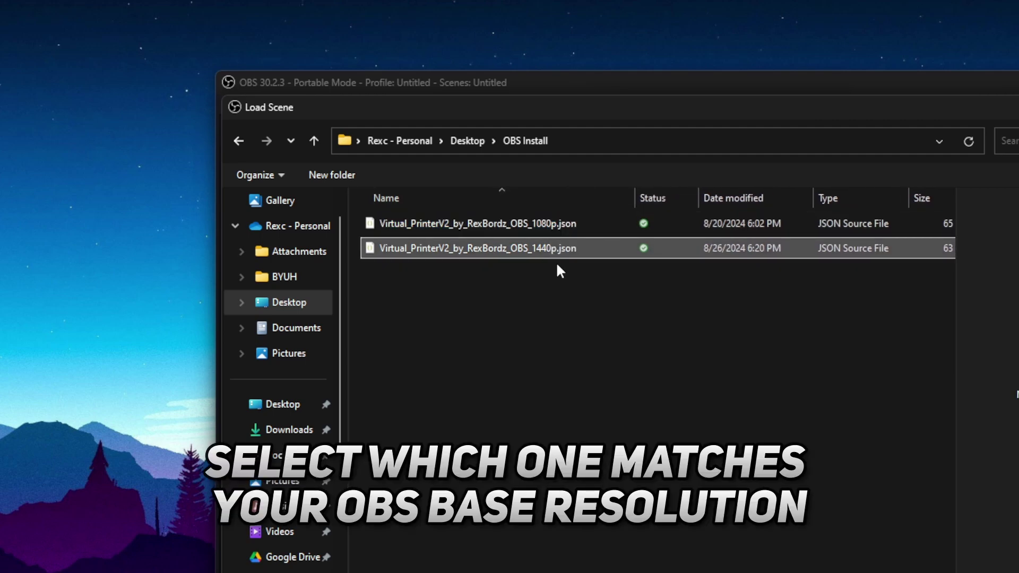
pyautogui.doubleClick(550, 248)
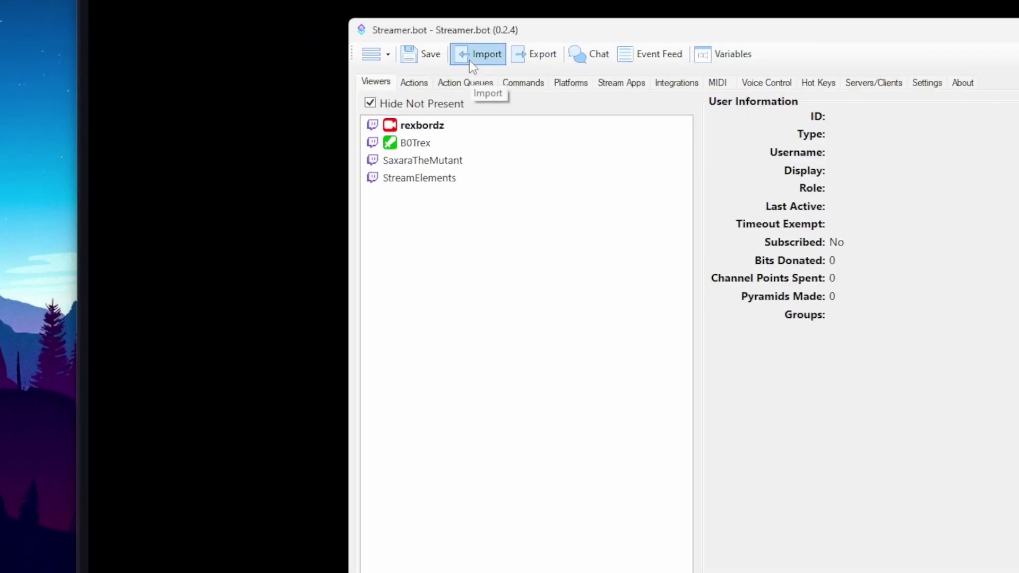
# Step: Import the Virtual Sub Printer file from the StreamerBot Install folder, adding five actions
pyautogui.click(472, 59)
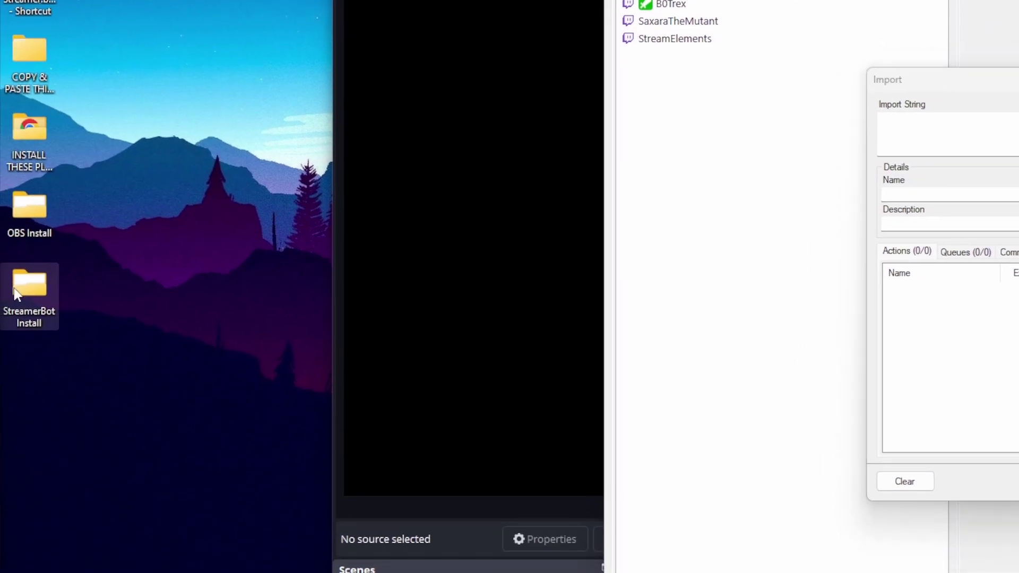
pyautogui.doubleClick(16, 295)
pyautogui.moveTo(685, 424); pyautogui.dragTo(926, 143)
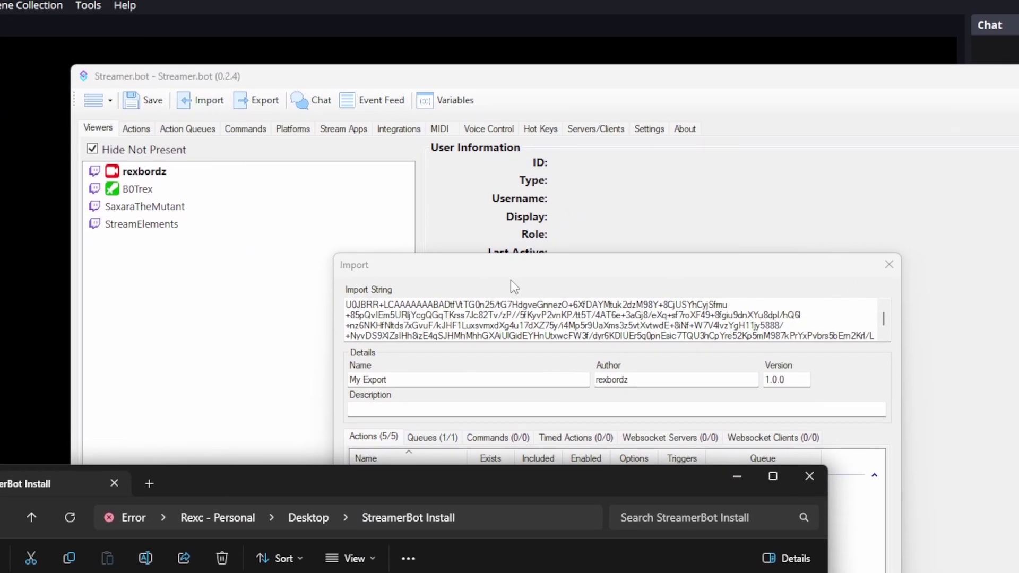
pyautogui.click(511, 284)
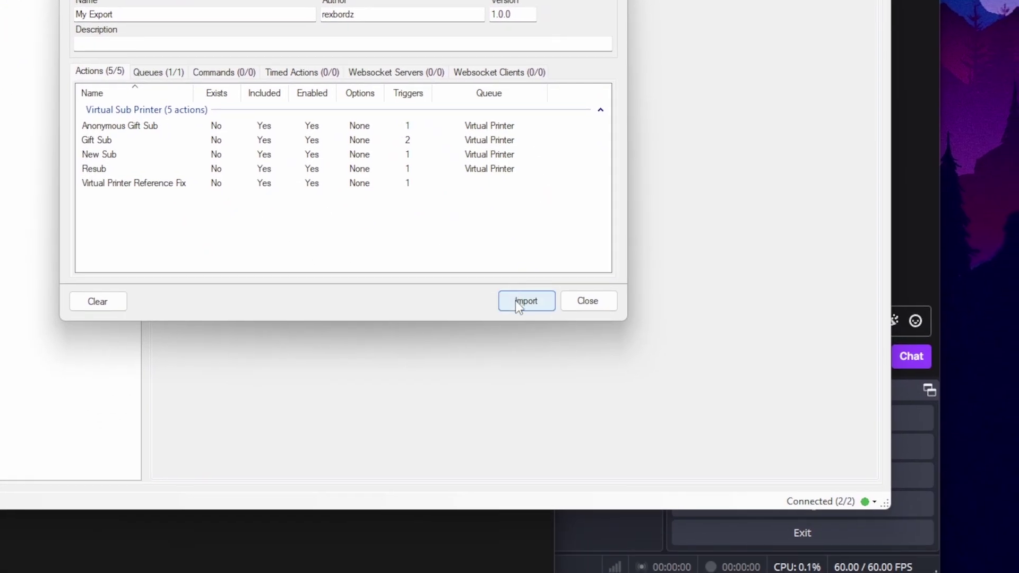
pyautogui.click(515, 300)
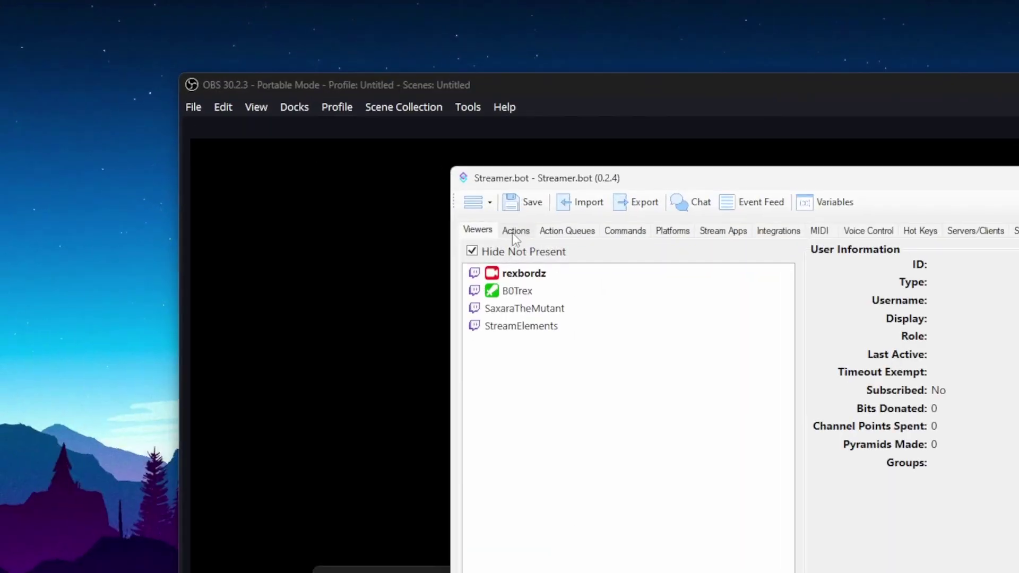
# Step: Test-trigger Virtual Printer Reference Fix and confirm chat shows '5/5 file references fixed.'
pyautogui.click(334, 116)
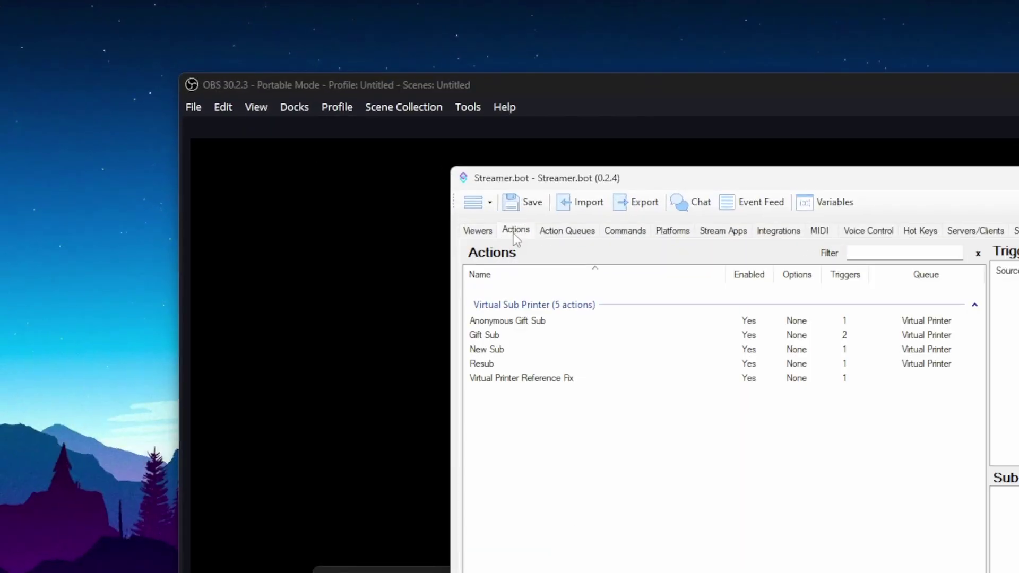
pyautogui.click(525, 381)
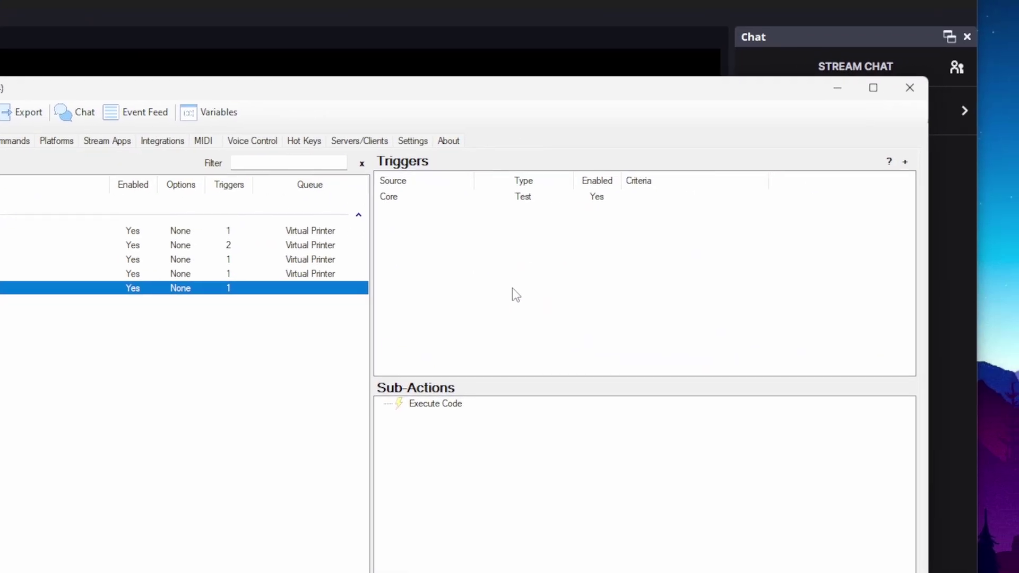
pyautogui.rightClick(437, 200)
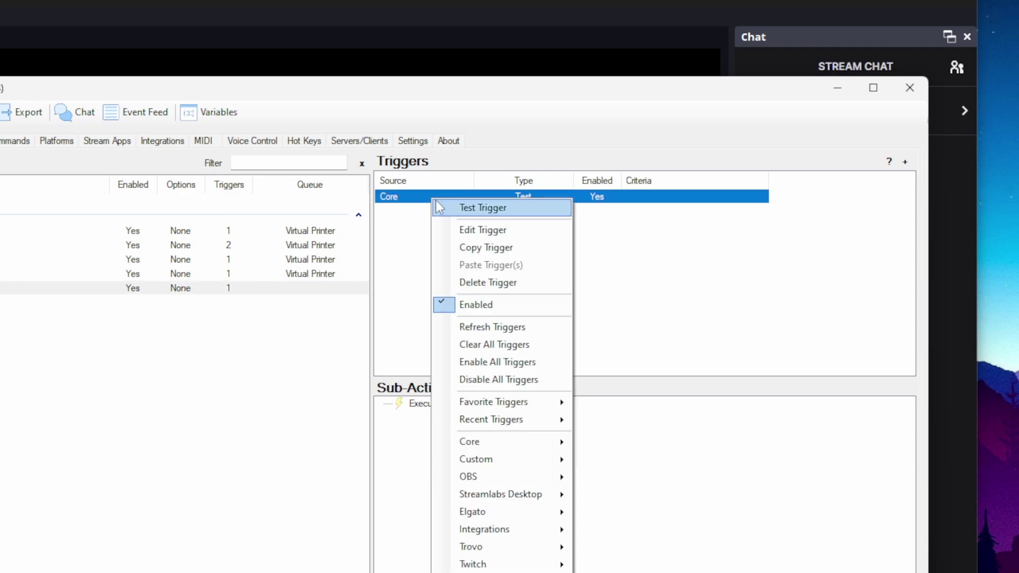
pyautogui.click(496, 209)
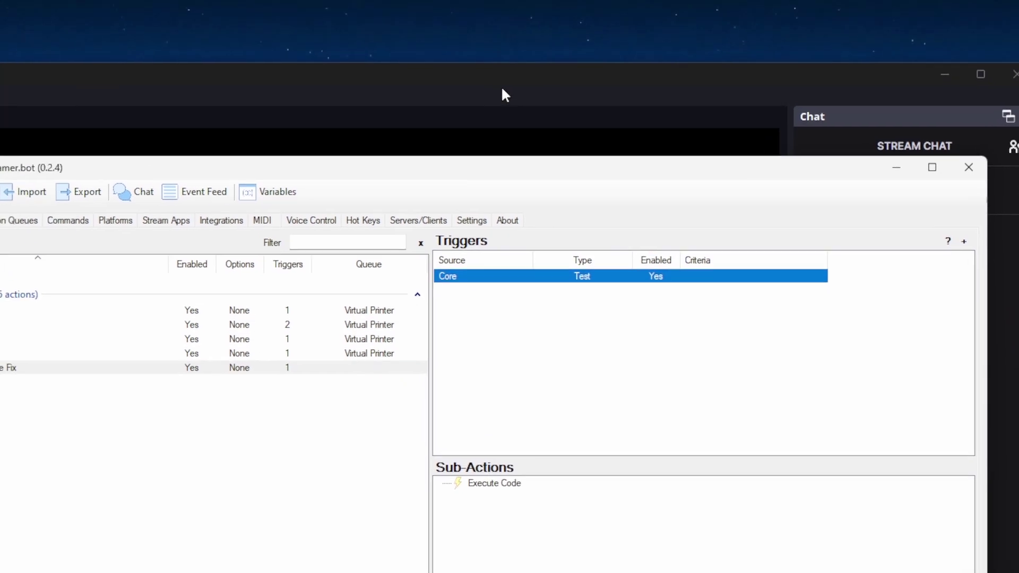
pyautogui.click(438, 6)
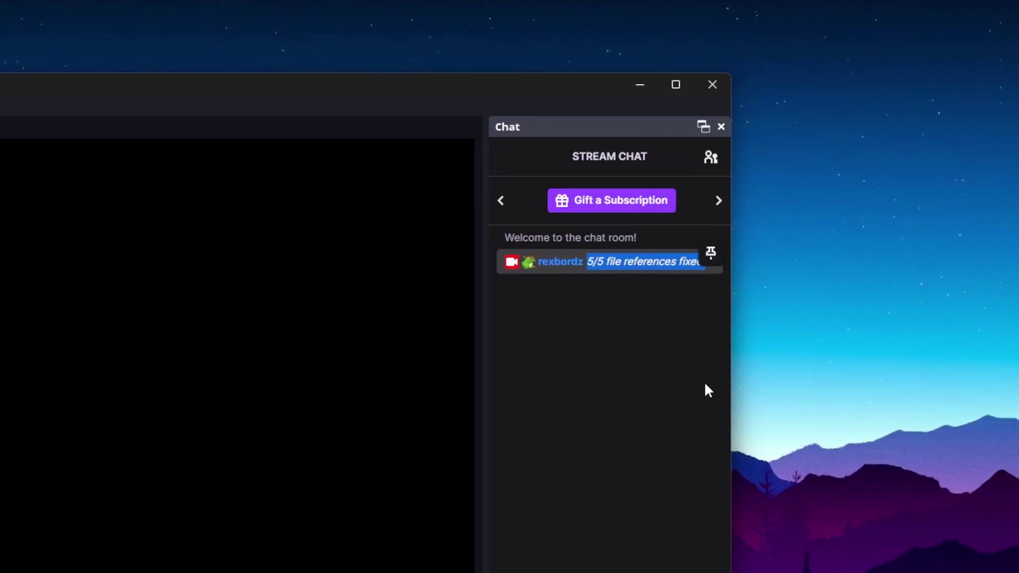
# Step: Set the OBS Take Screenshot sub-action's file path to Desktop\subreceipt.png
pyautogui.click(668, 411)
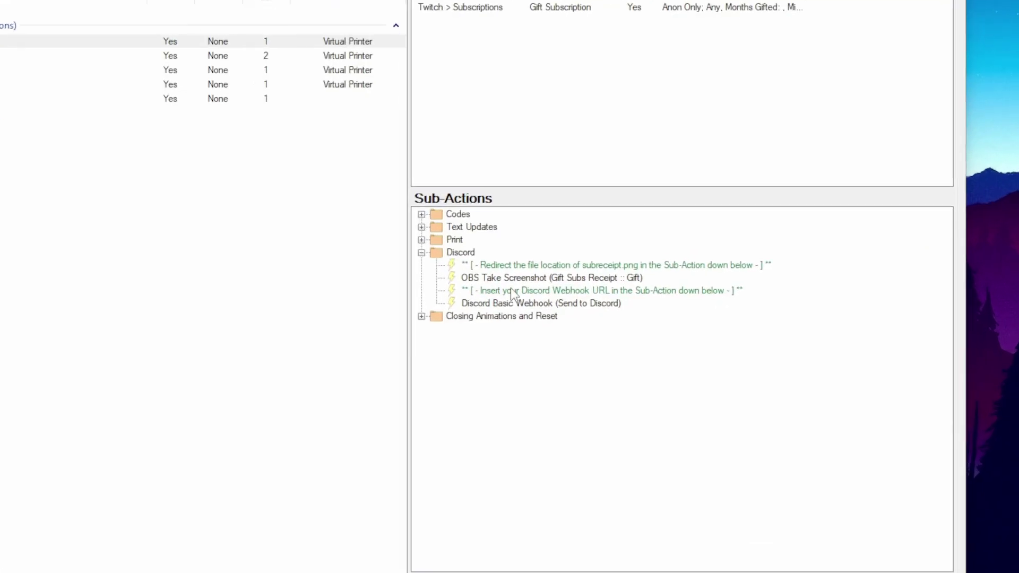
pyautogui.doubleClick(511, 280)
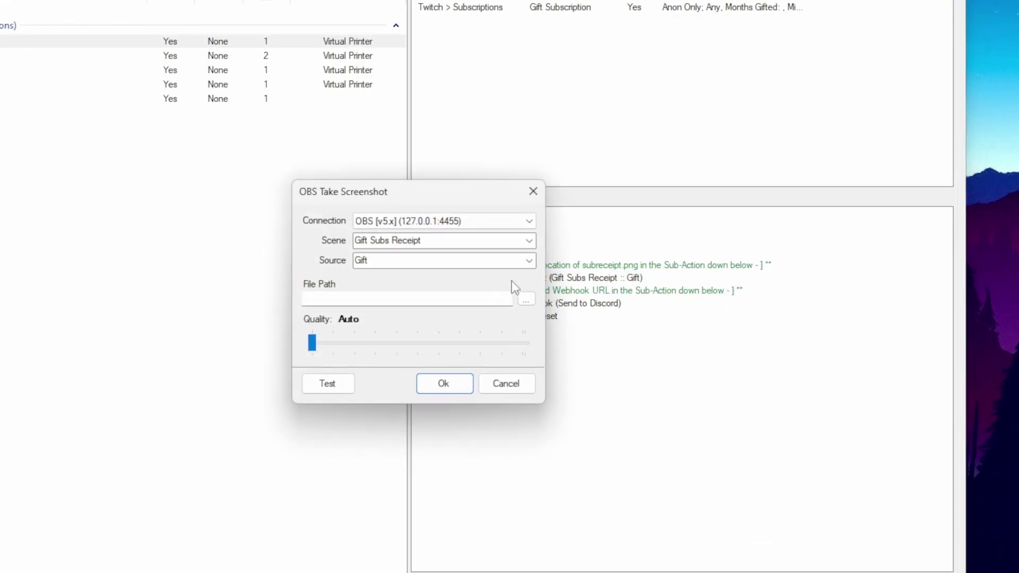
pyautogui.click(526, 300)
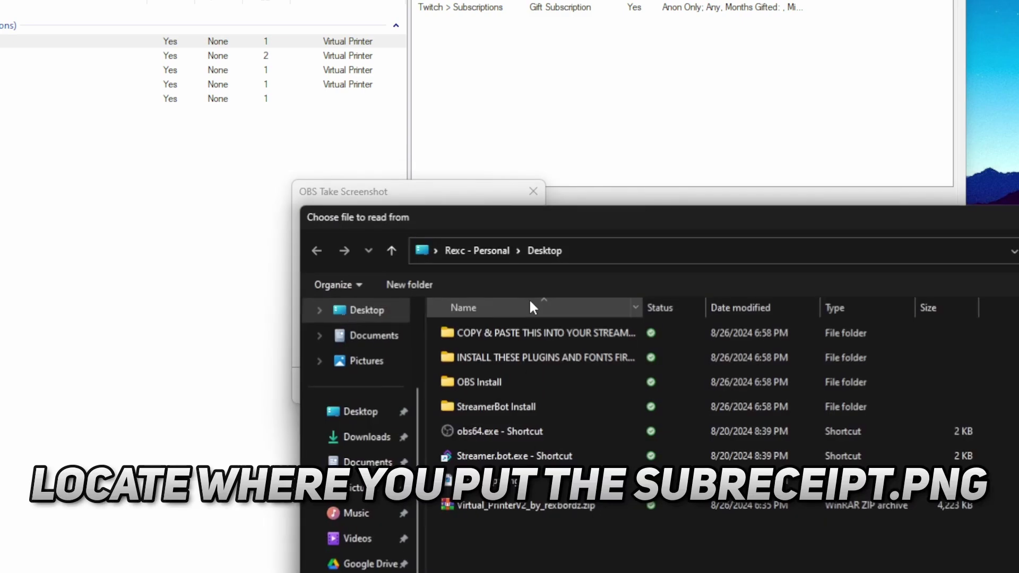
pyautogui.click(354, 413)
pyautogui.doubleClick(538, 482)
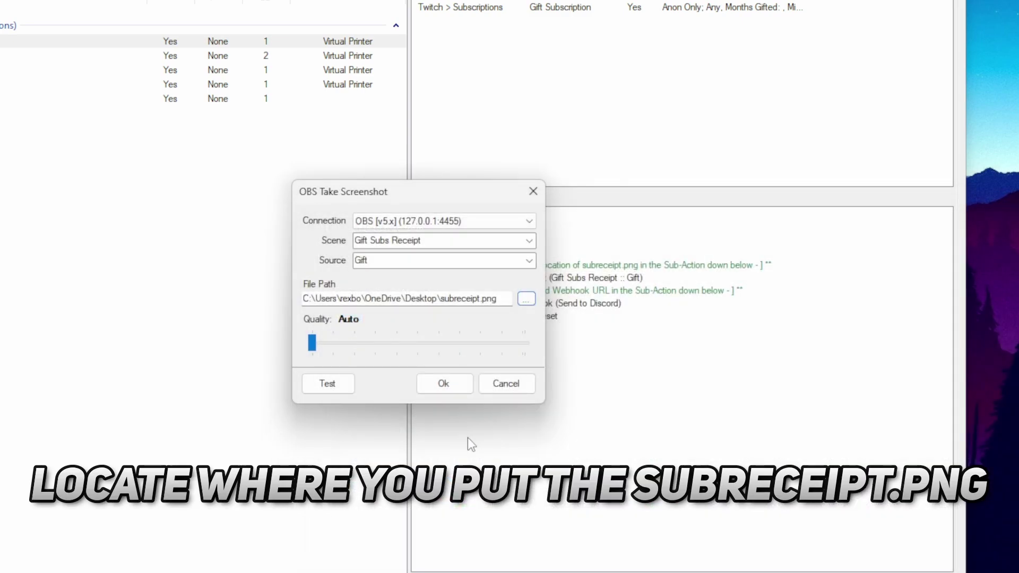
pyautogui.click(451, 380)
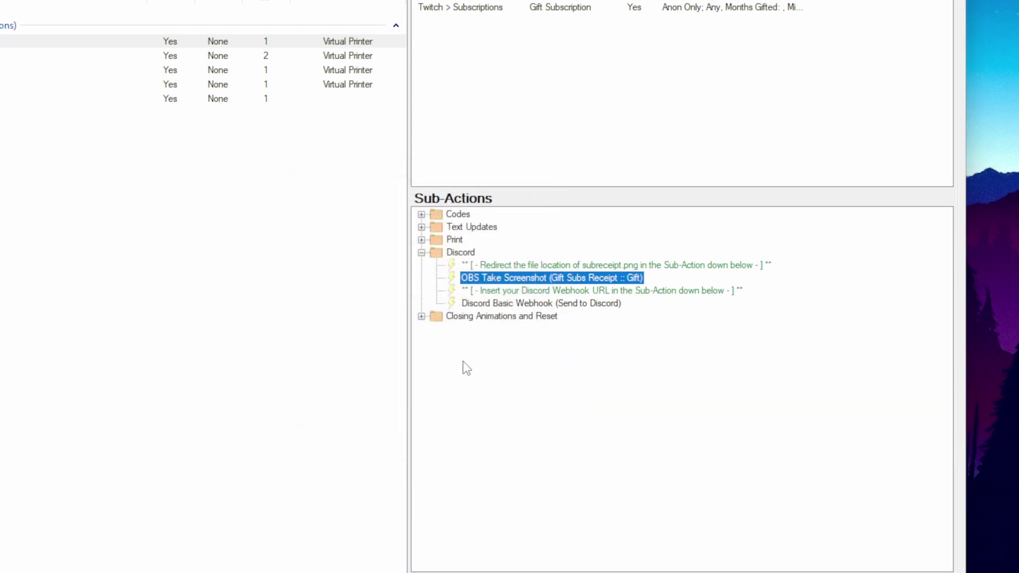
# Step: Open the Discord Basic Webhook sub-action's settings at the Webhook Url field
pyautogui.click(495, 307)
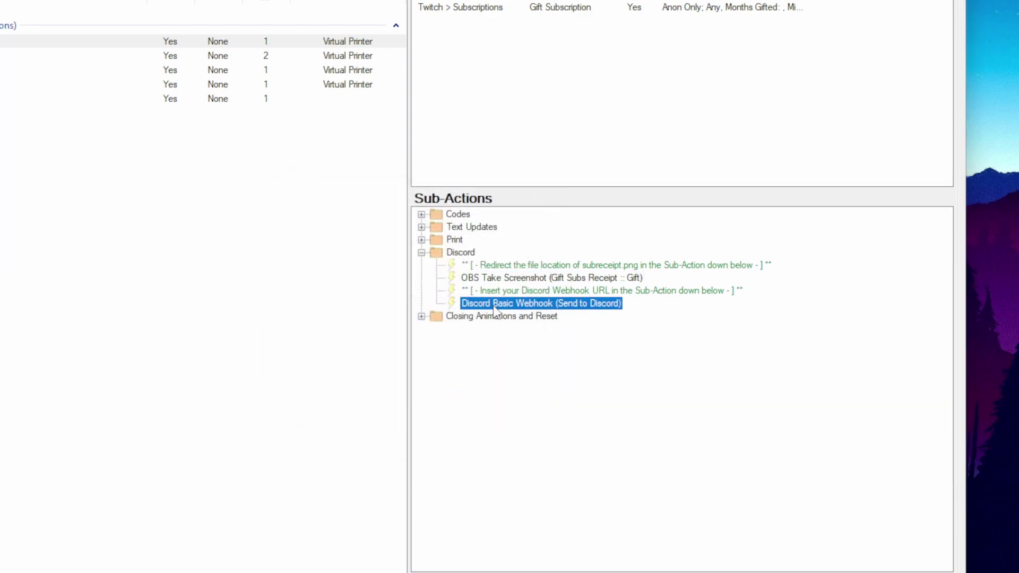
pyautogui.doubleClick(494, 307)
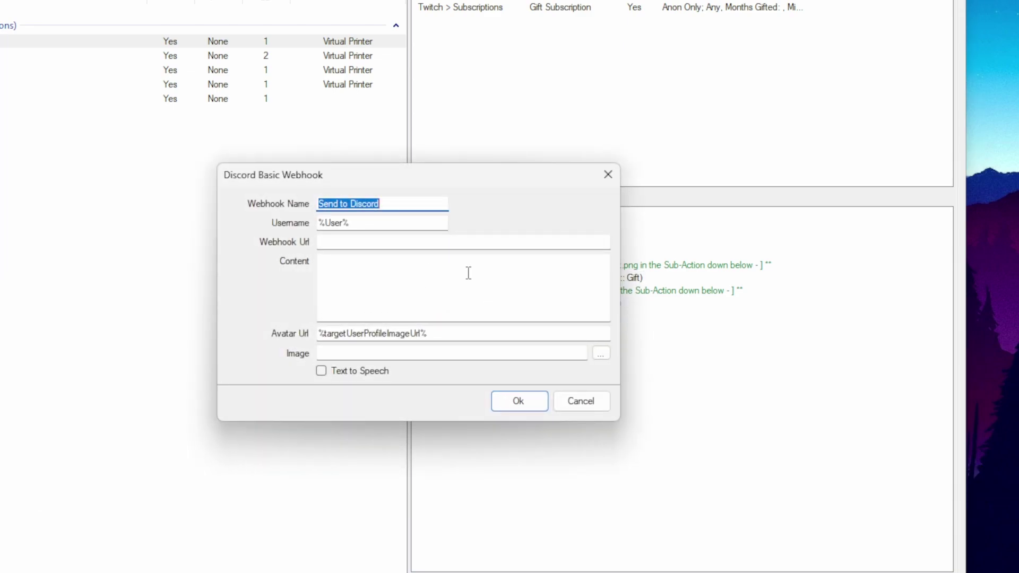
pyautogui.click(433, 242)
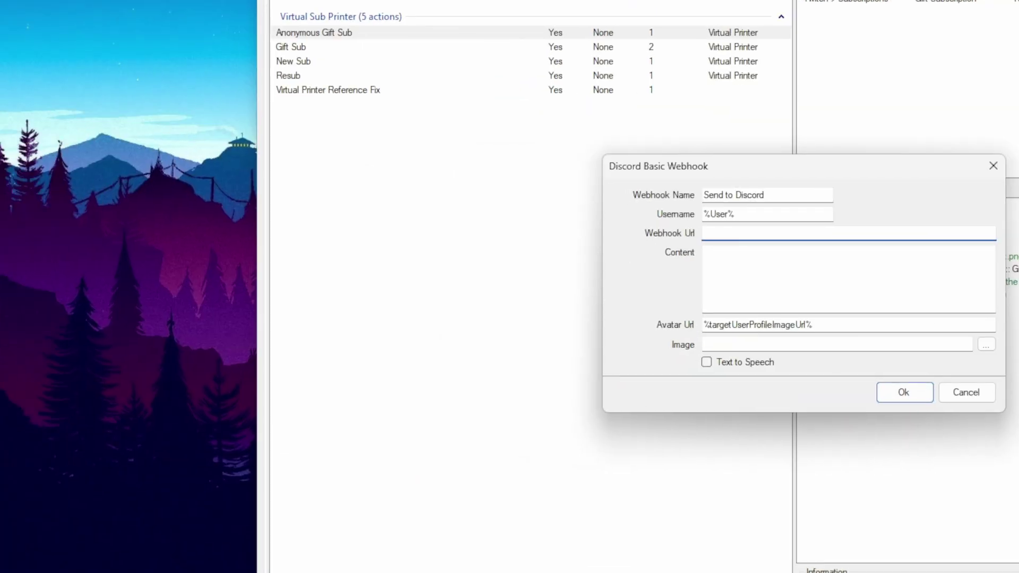
# Step: In Discord, create a channel named demo-channel under the TWITCH category
pyautogui.hotkey('alt', 'Tab')
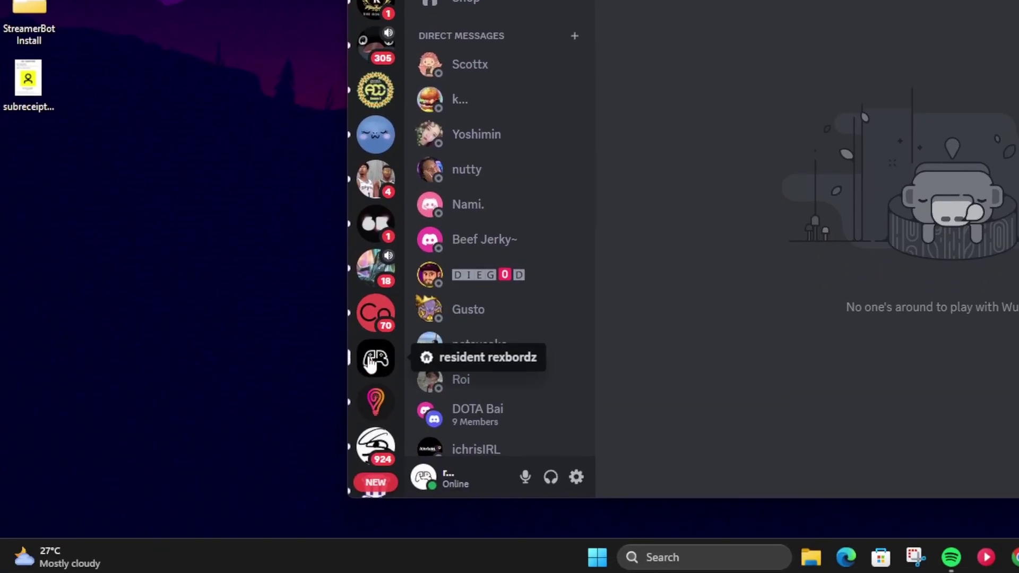
pyautogui.click(241, 548)
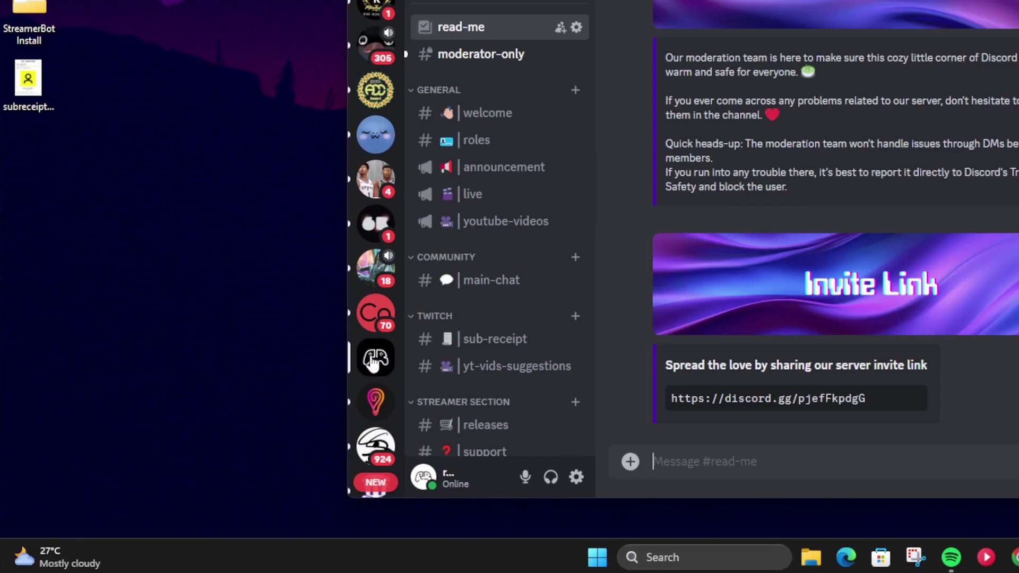
pyautogui.click(576, 317)
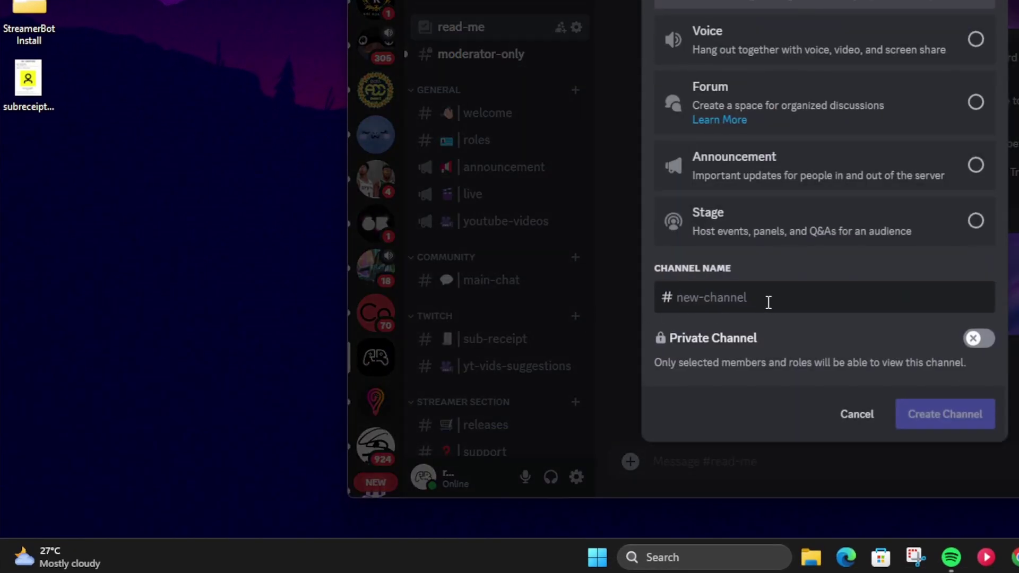
pyautogui.write('demo-ch')
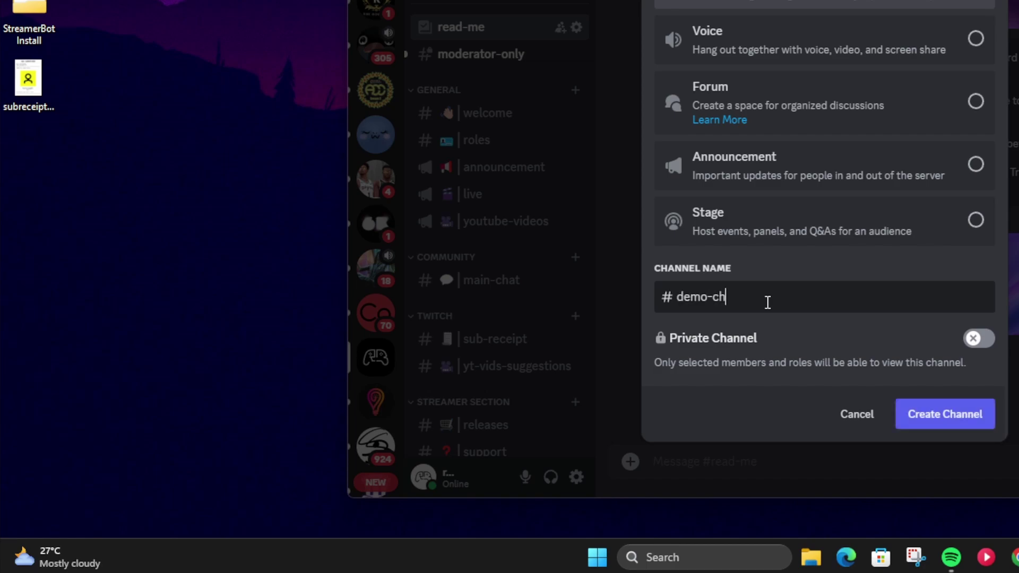
pyautogui.write('annel')
pyautogui.press('Return')
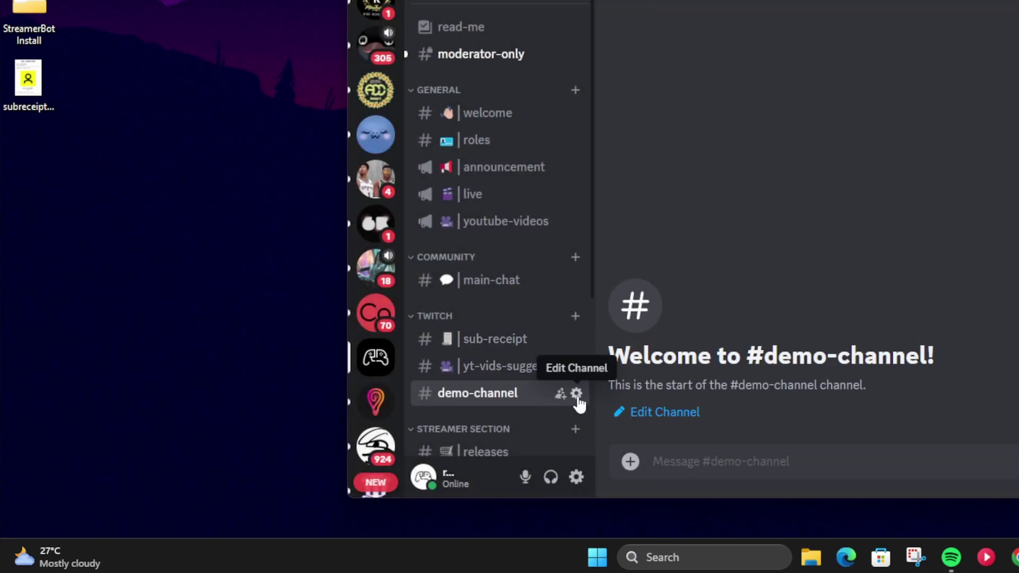
# Step: Create the Captain Hook webhook in demo-channel's integrations and copy its webhook URL
pyautogui.click(576, 394)
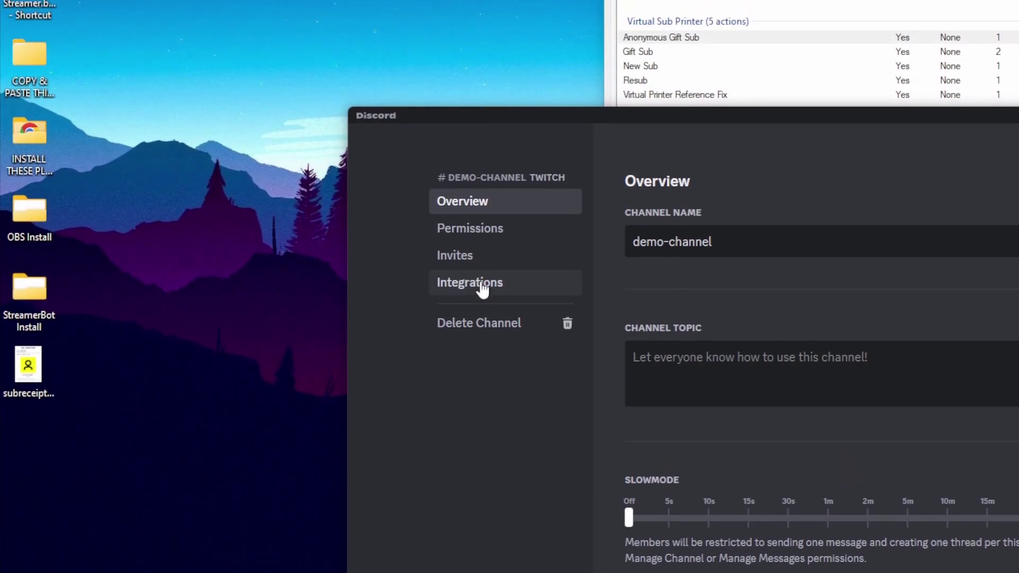
pyautogui.click(481, 285)
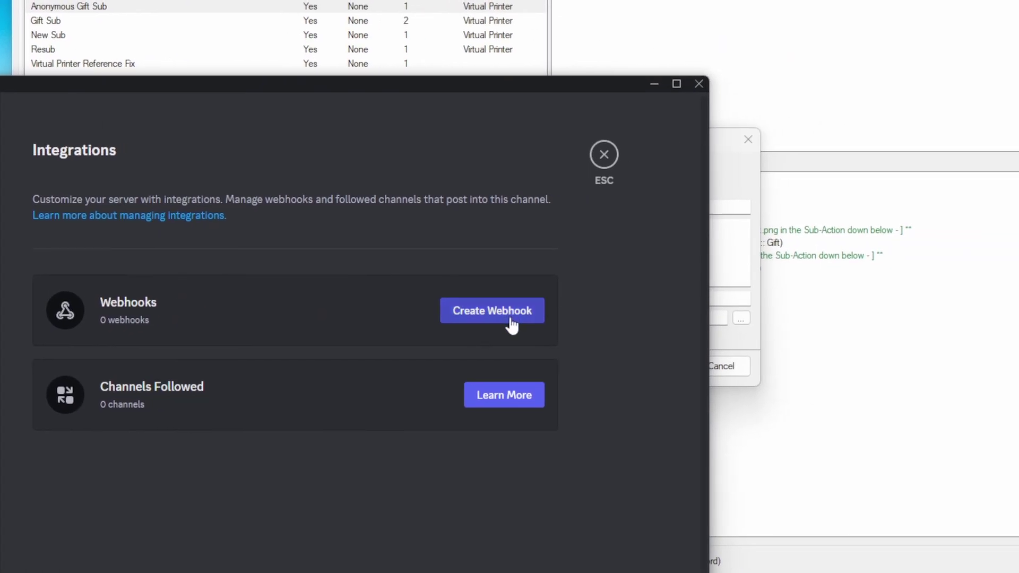
pyautogui.click(512, 321)
pyautogui.click(293, 432)
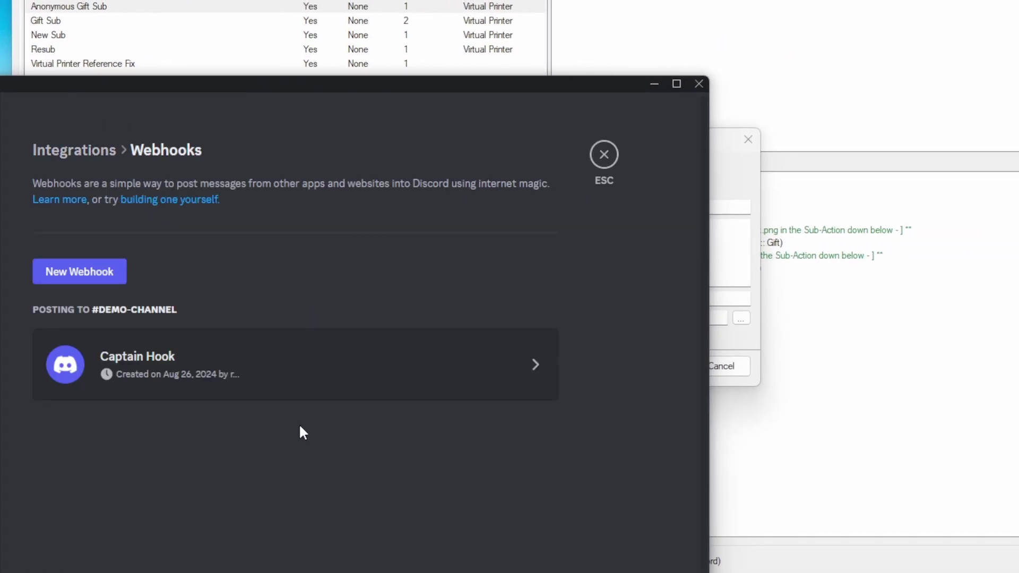
pyautogui.click(341, 379)
pyautogui.click(238, 532)
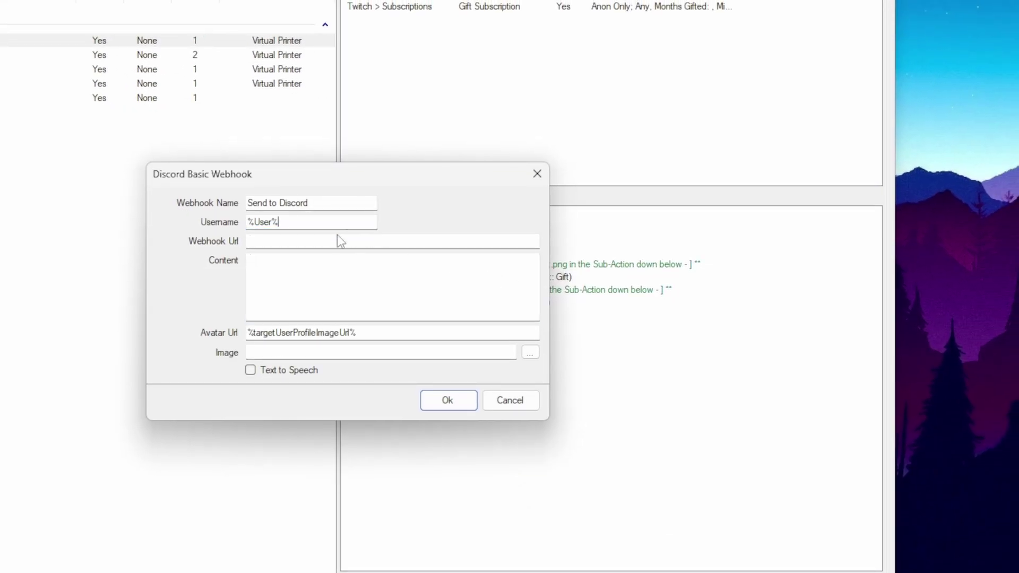
pyautogui.click(330, 242)
pyautogui.hotkey('ctrl', 'v')
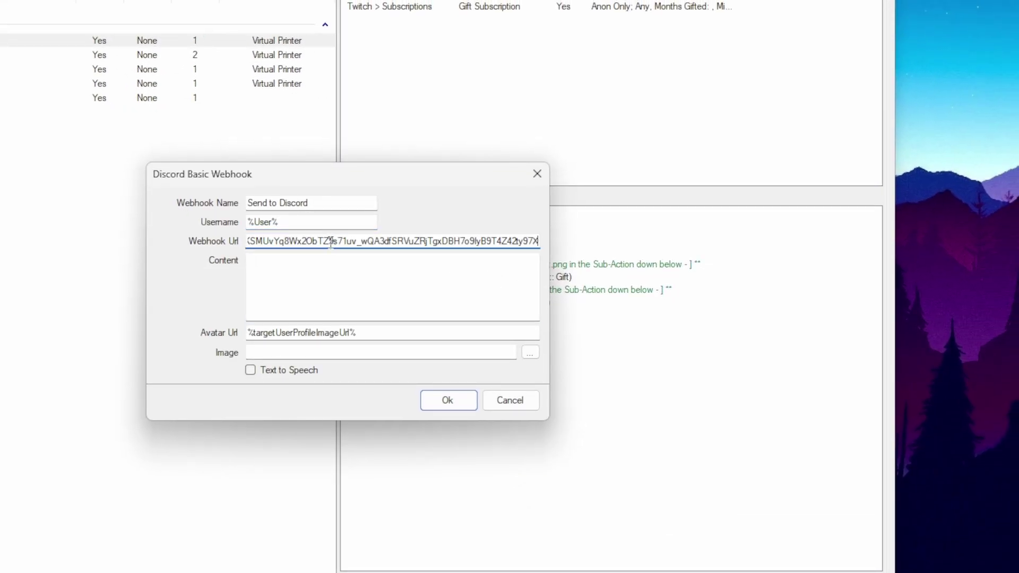
pyautogui.click(295, 334)
pyautogui.click(292, 354)
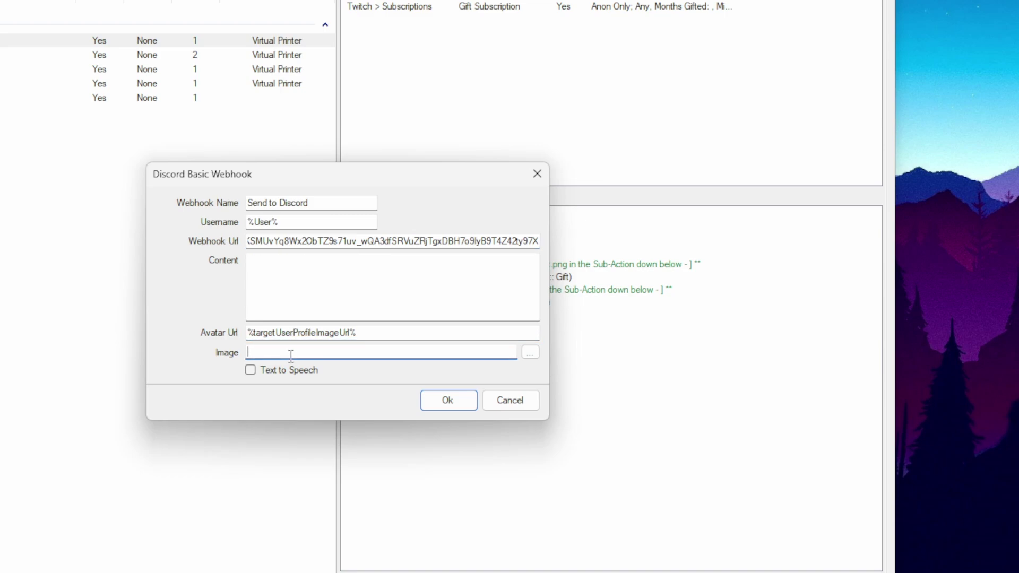
pyautogui.click(530, 353)
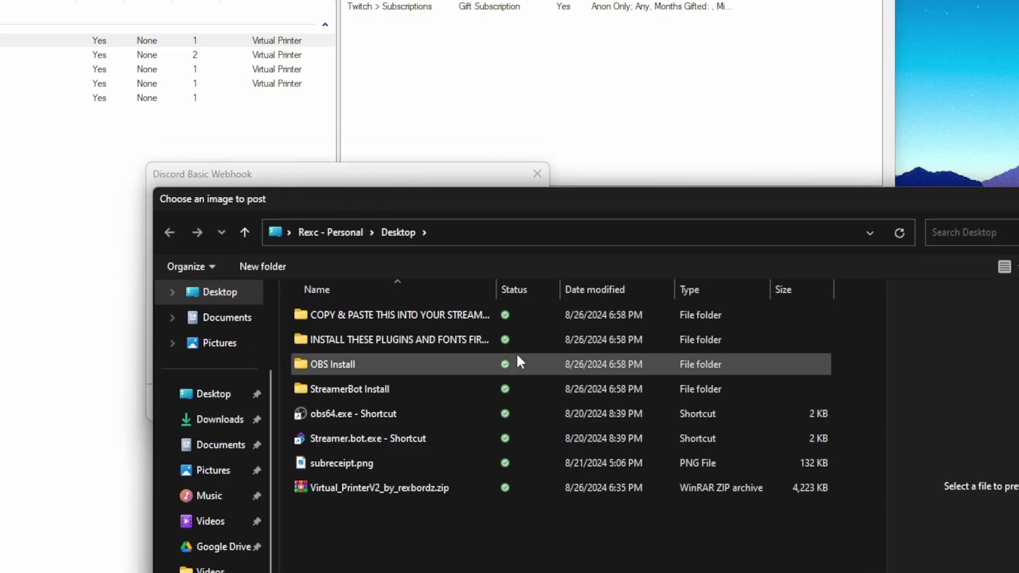
pyautogui.doubleClick(339, 463)
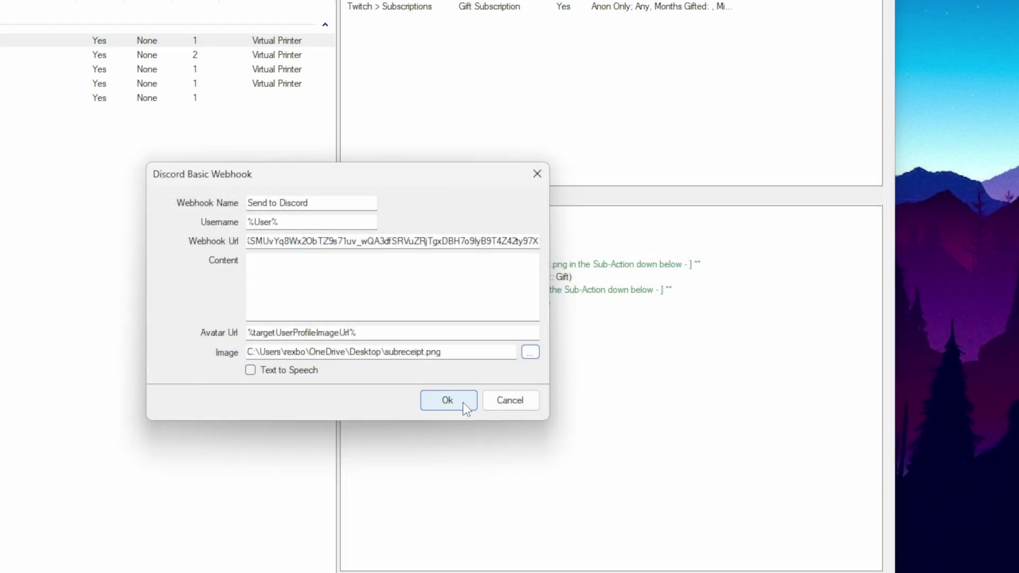
pyautogui.click(463, 402)
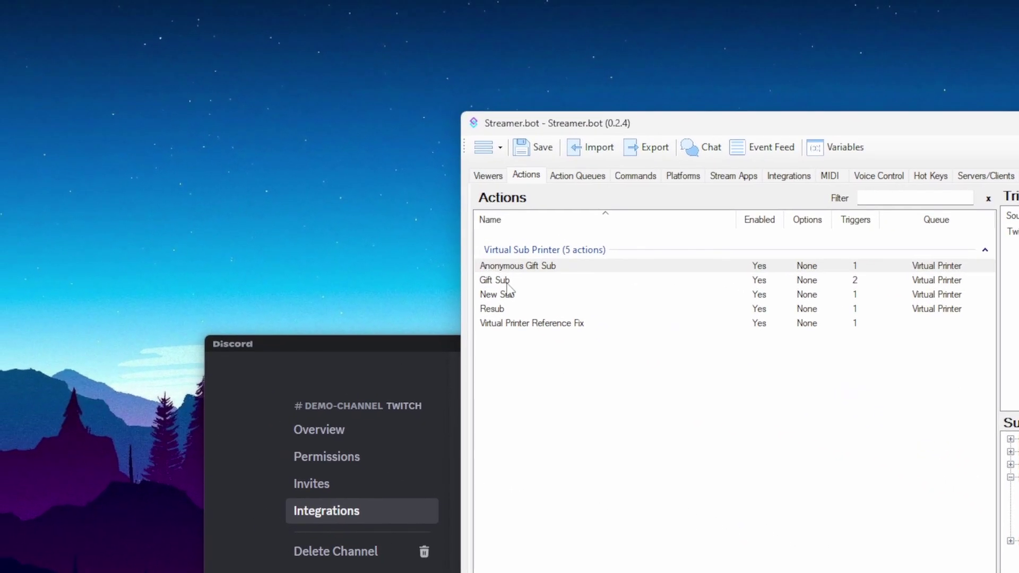
pyautogui.click(507, 284)
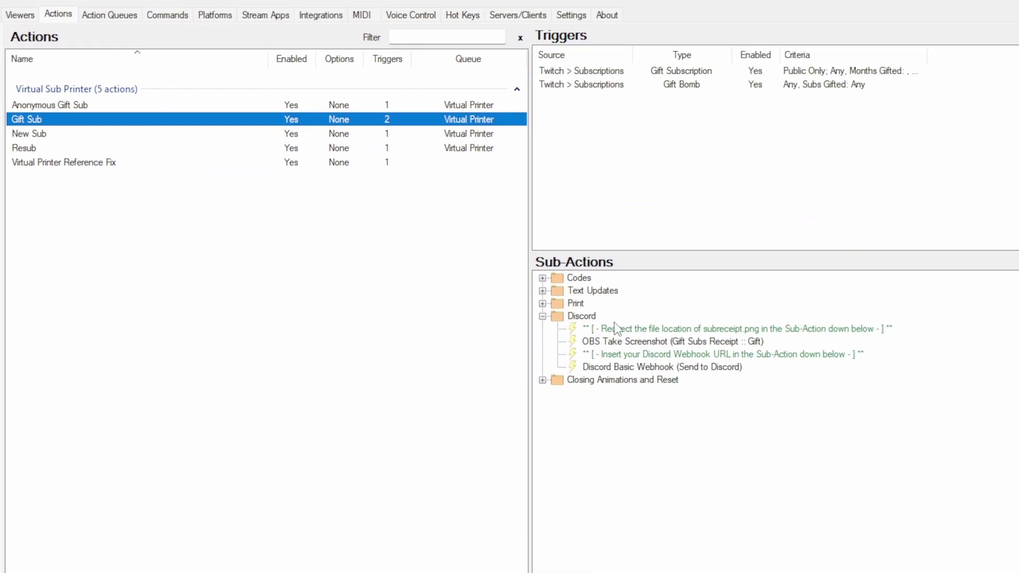
pyautogui.click(618, 342)
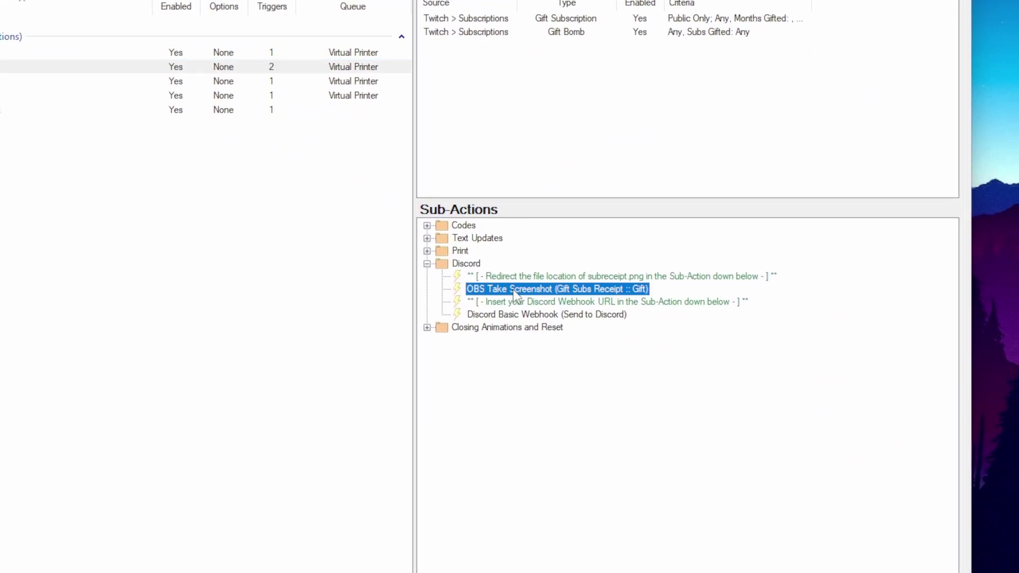
pyautogui.click(515, 316)
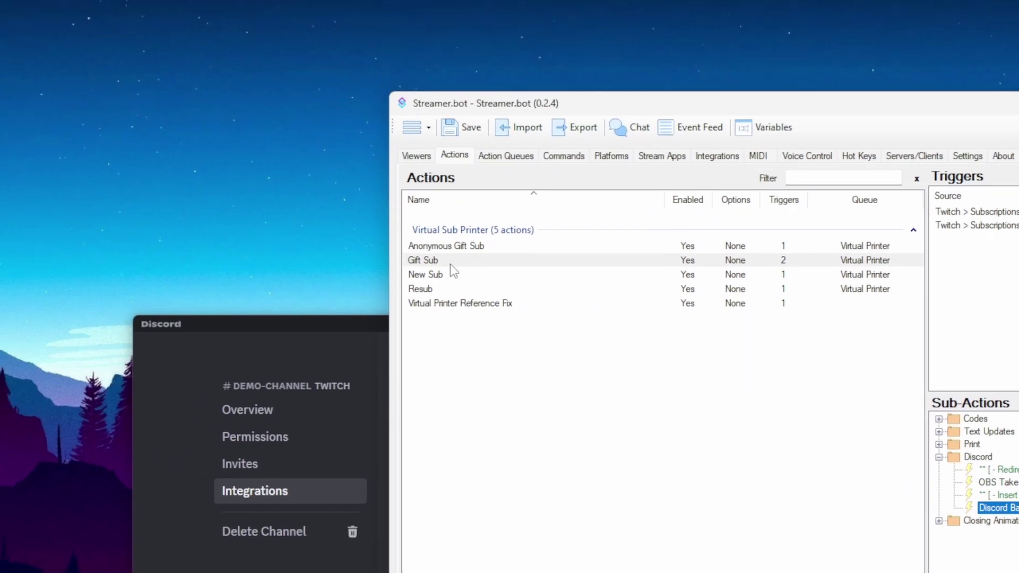
pyautogui.click(510, 297)
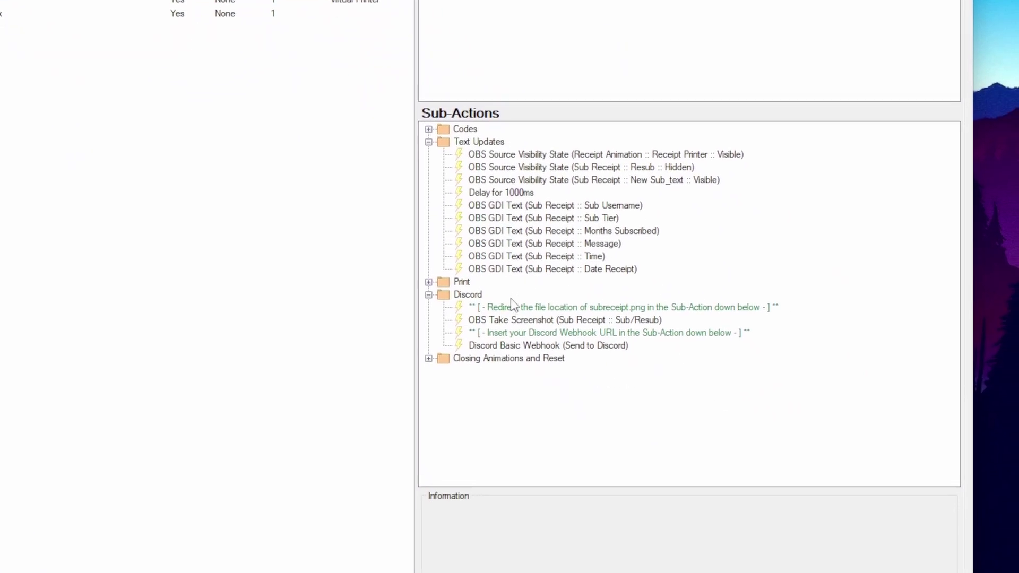
pyautogui.click(511, 303)
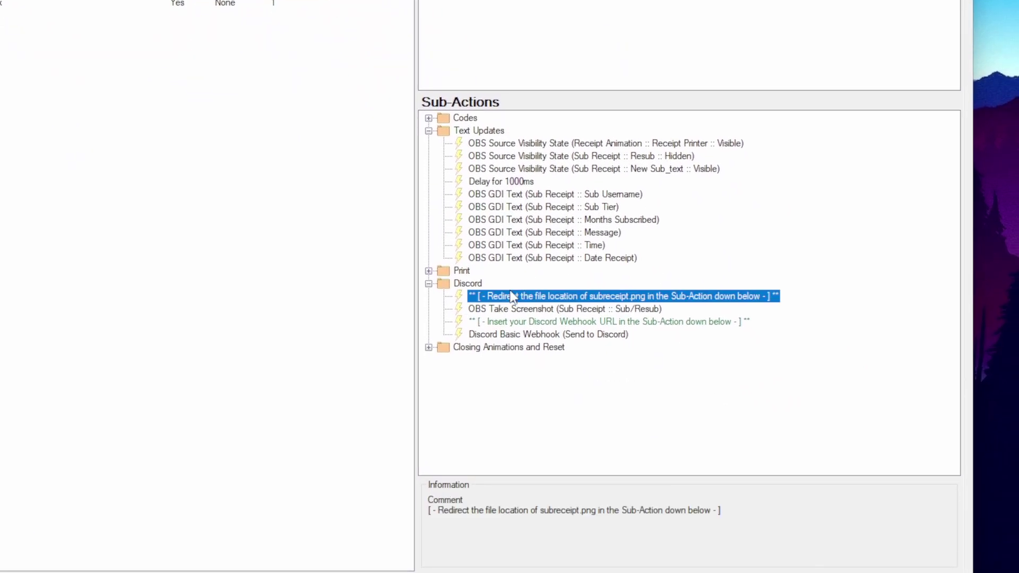
pyautogui.press('Down')
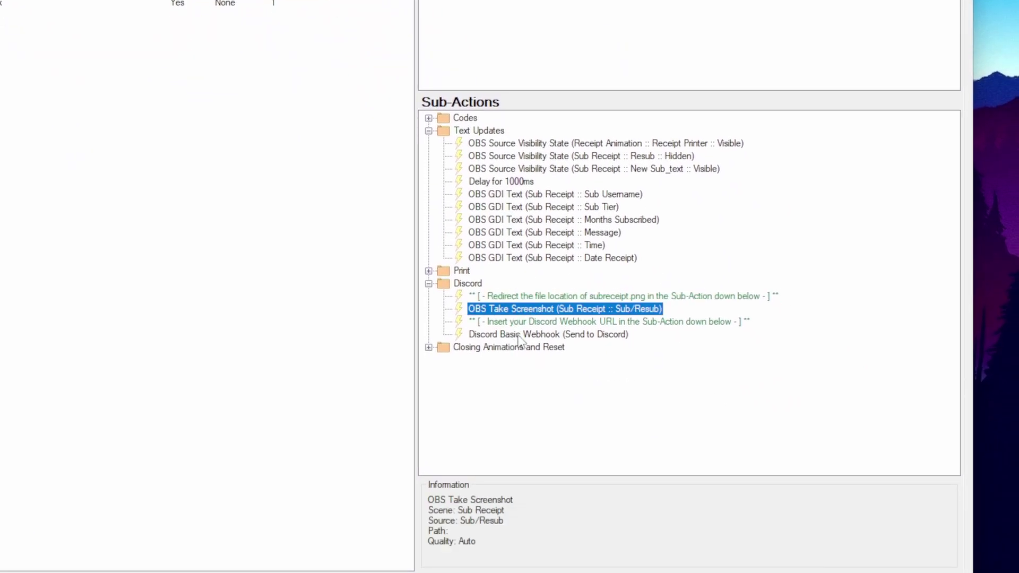
pyautogui.click(514, 335)
pyautogui.click(269, 154)
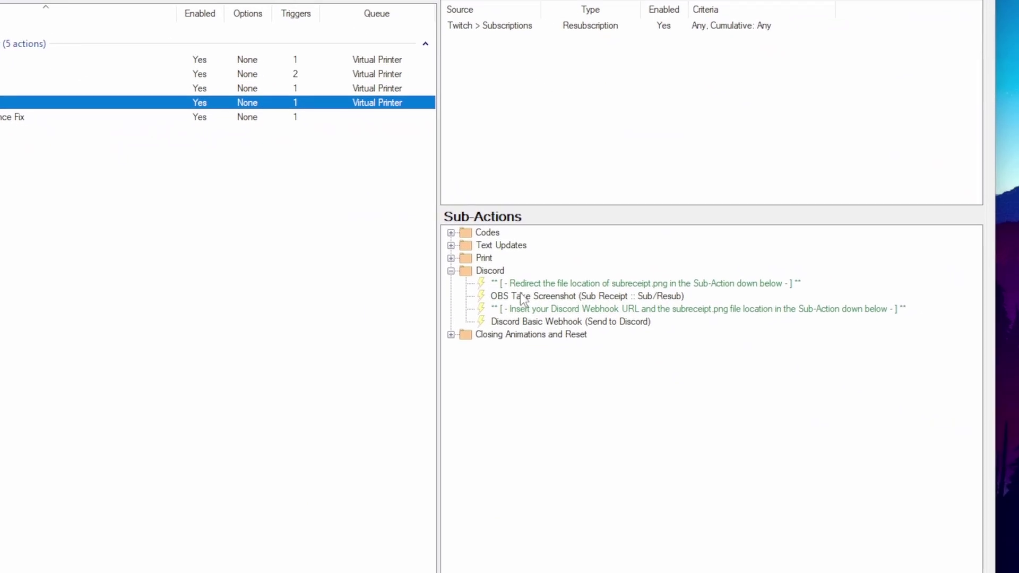
pyautogui.click(520, 292)
pyautogui.click(531, 318)
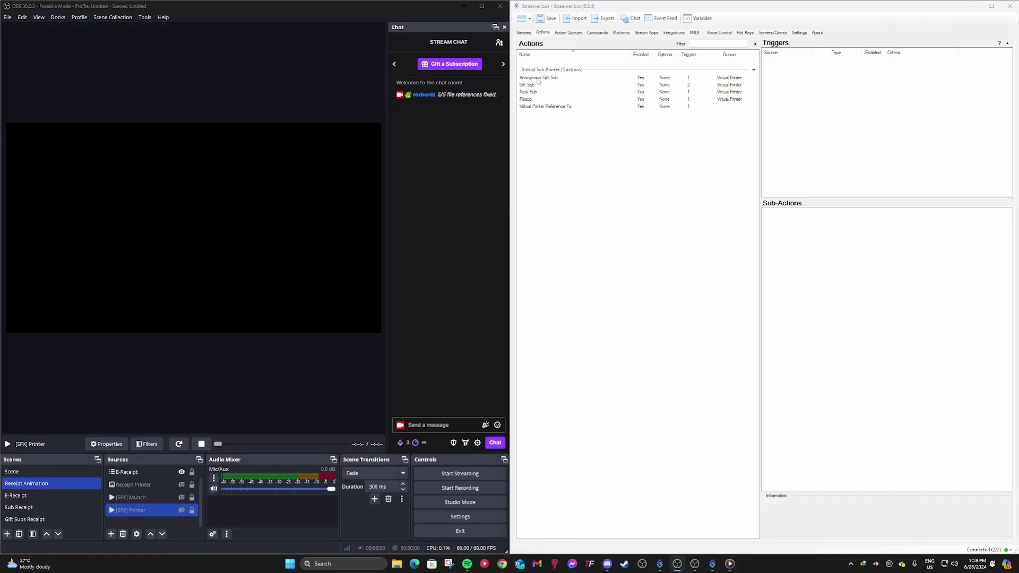
# Step: Test-fire the Anonymous Gift Sub subscription trigger, then check Discord for the GIFTED SUB receipt
pyautogui.click(538, 78)
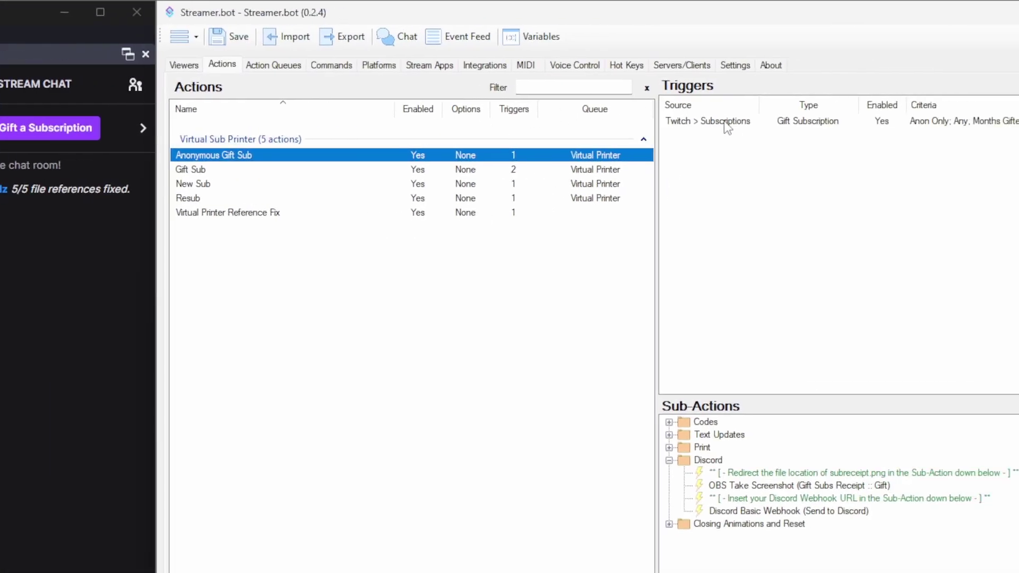
pyautogui.rightClick(798, 61)
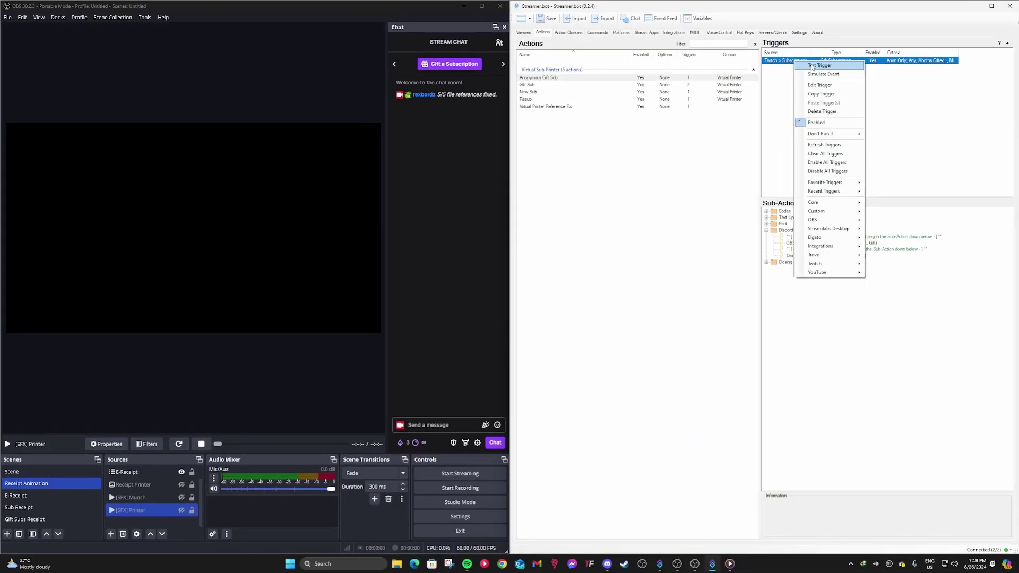
pyautogui.click(761, 133)
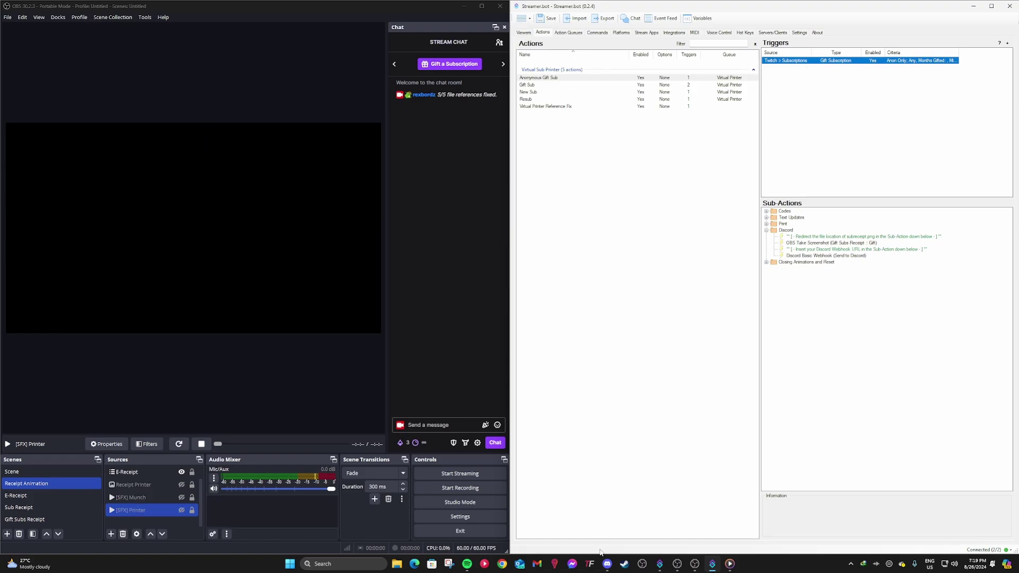
pyautogui.click(606, 566)
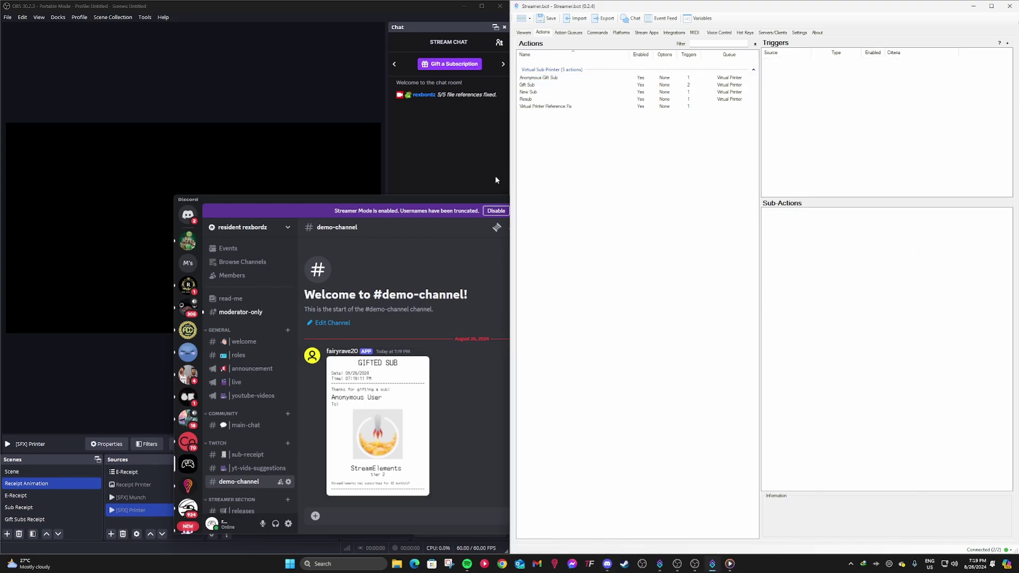
# Step: Test the Gift Sub trigger and confirm the second GIFTED SUB receipt in Discord's demo-channel
pyautogui.click(506, 200)
pyautogui.click(622, 200)
pyautogui.click(537, 85)
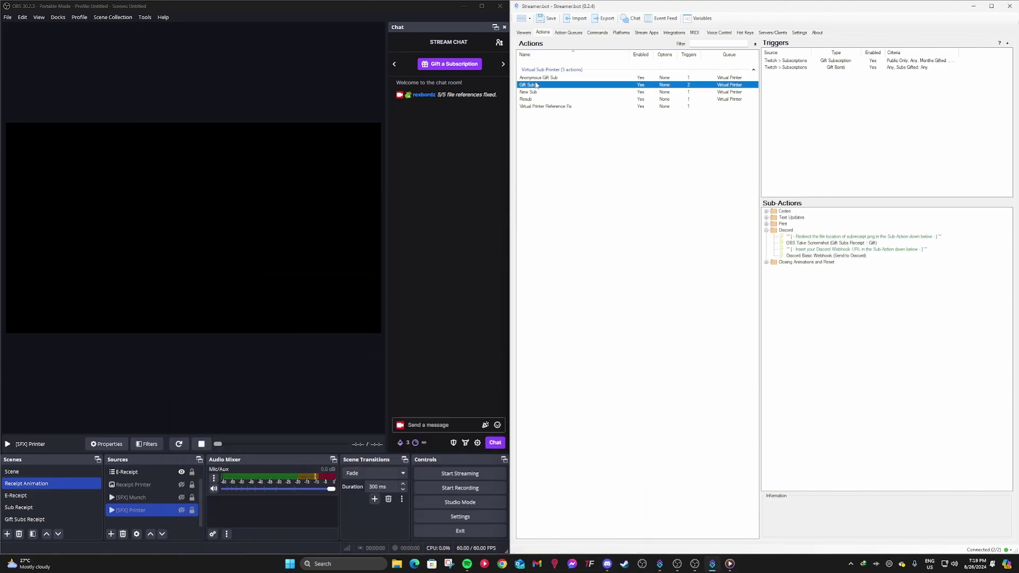
pyautogui.rightClick(776, 60)
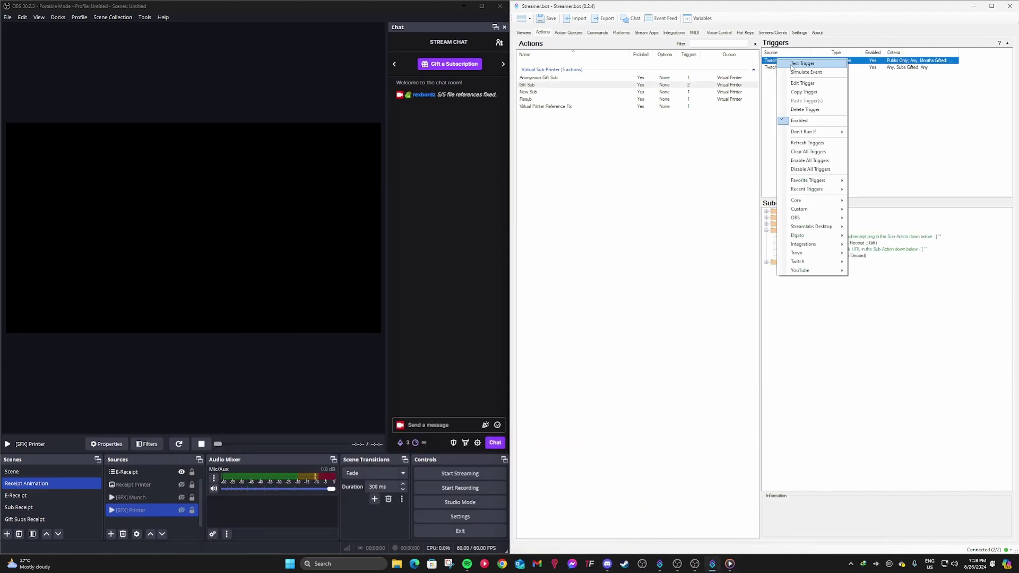
pyautogui.click(792, 64)
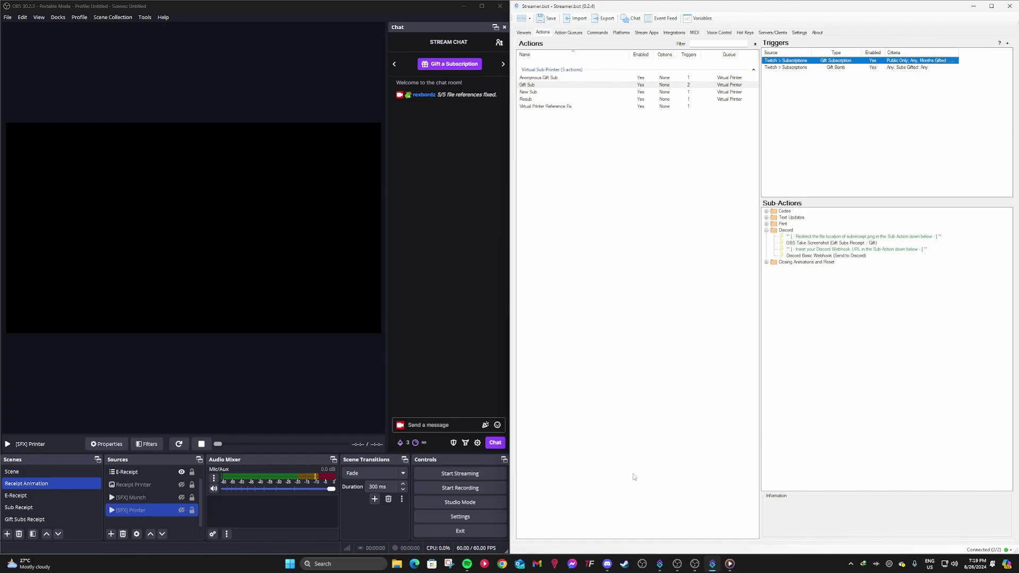
pyautogui.click(607, 564)
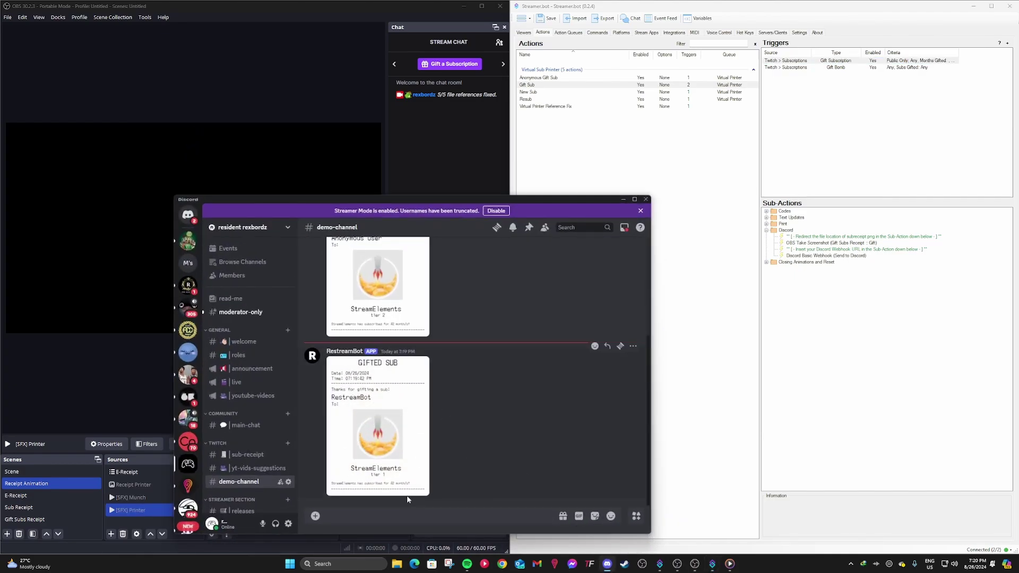
pyautogui.click(607, 564)
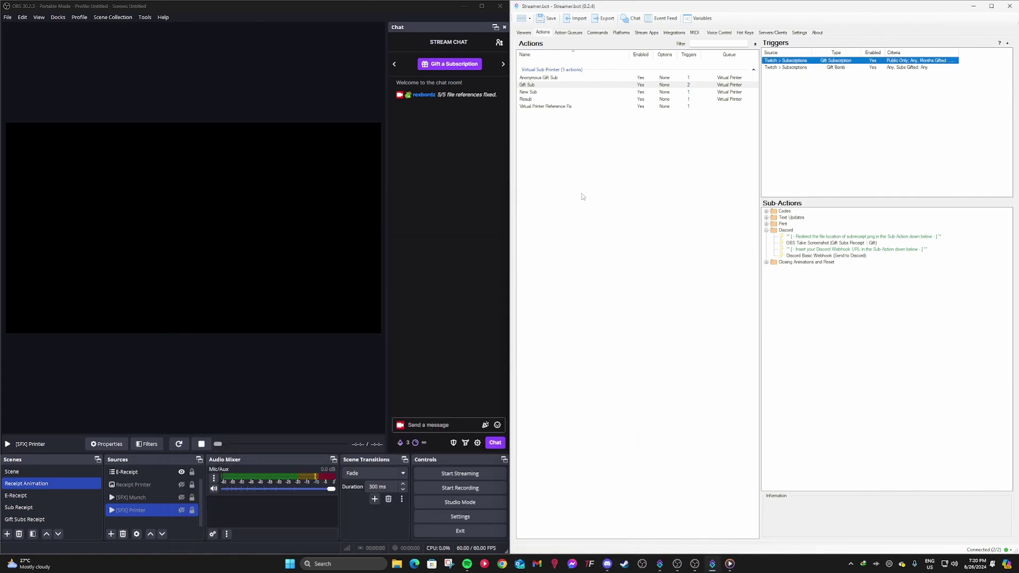
# Step: Test the New Sub subscription trigger, then check Discord for the NEW SUBSCRIBER receipt
pyautogui.click(537, 92)
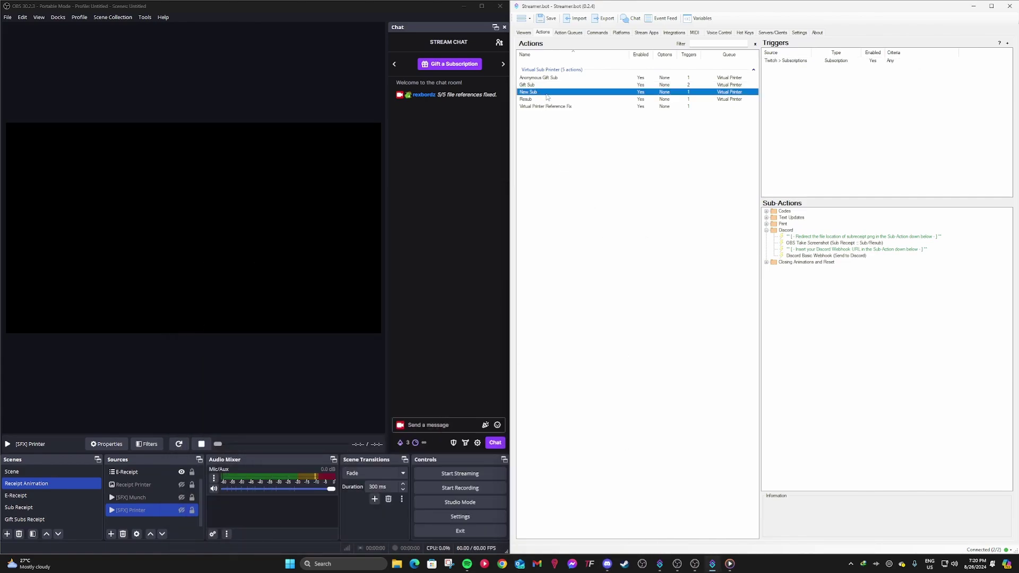
pyautogui.click(791, 61)
pyautogui.rightClick(804, 62)
pyautogui.press('Escape')
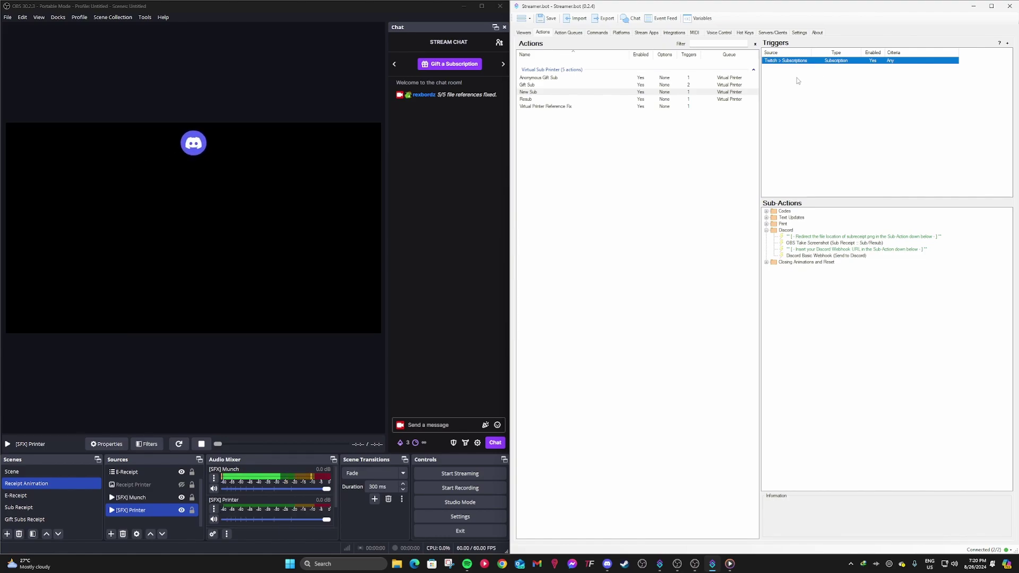
pyautogui.click(607, 563)
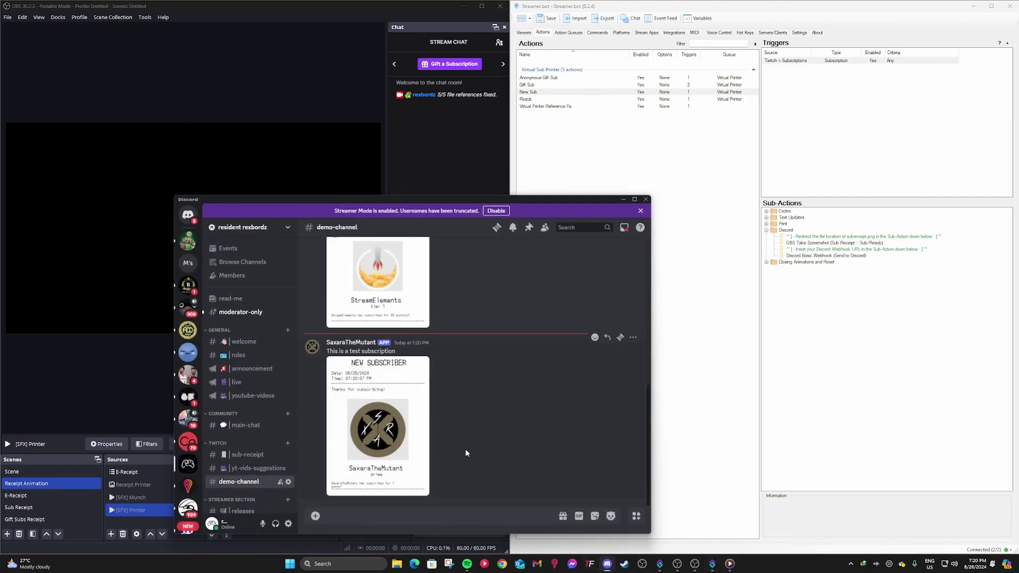
# Step: Test the Resub trigger and open Discord's demo-channel to see the RESUBSCRIBER receipt
pyautogui.click(624, 200)
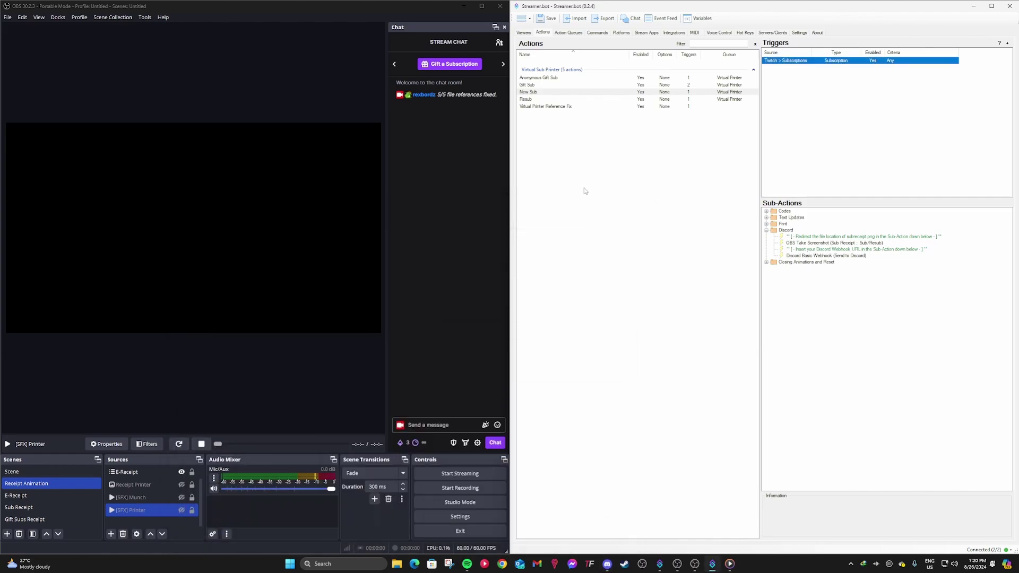
pyautogui.click(541, 100)
pyautogui.rightClick(780, 62)
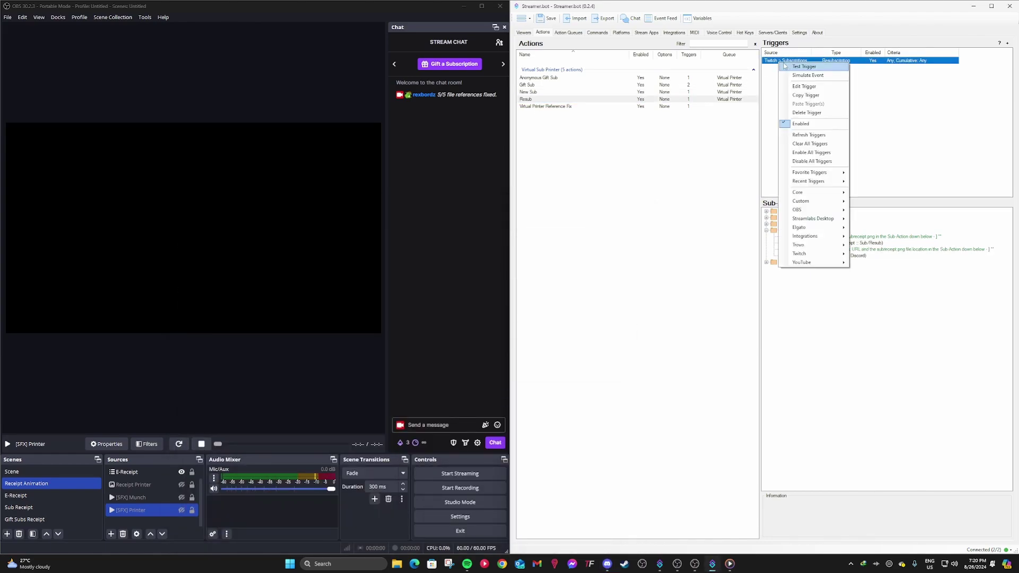
pyautogui.click(789, 67)
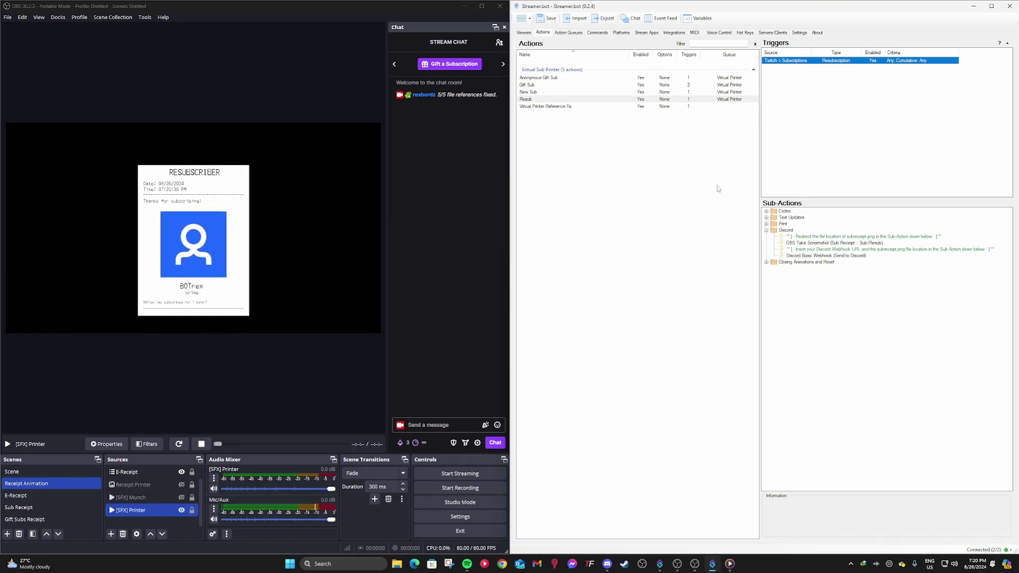
pyautogui.moveTo(606, 569)
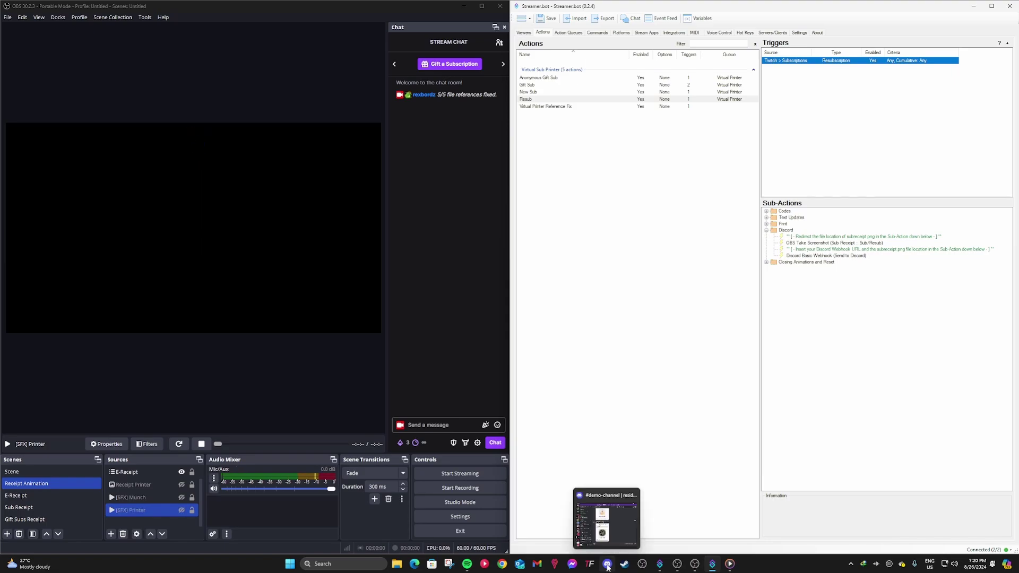
pyautogui.click(608, 567)
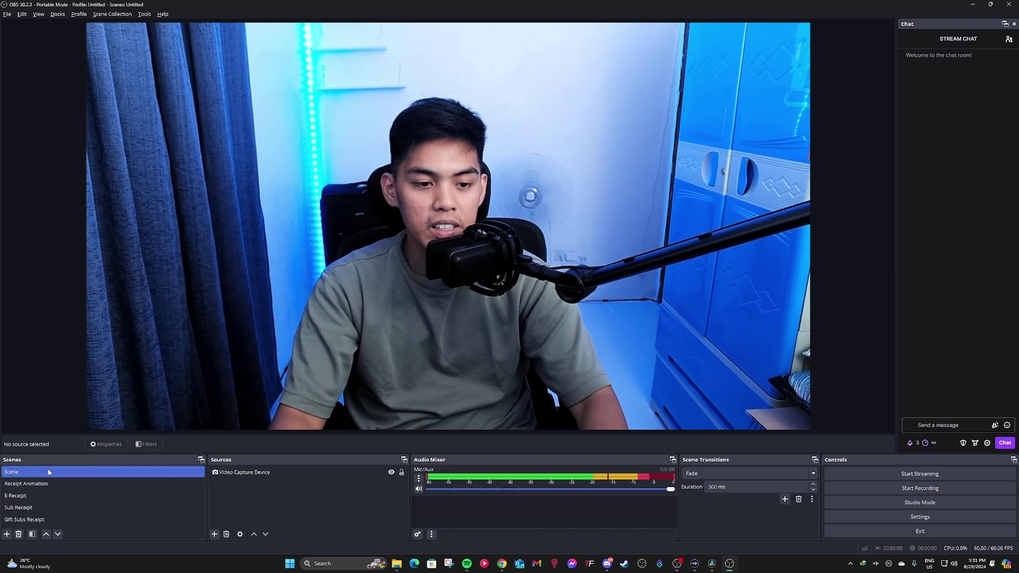
# Step: Add the existing Receipt Animation scene as a source in Scene
pyautogui.click(215, 534)
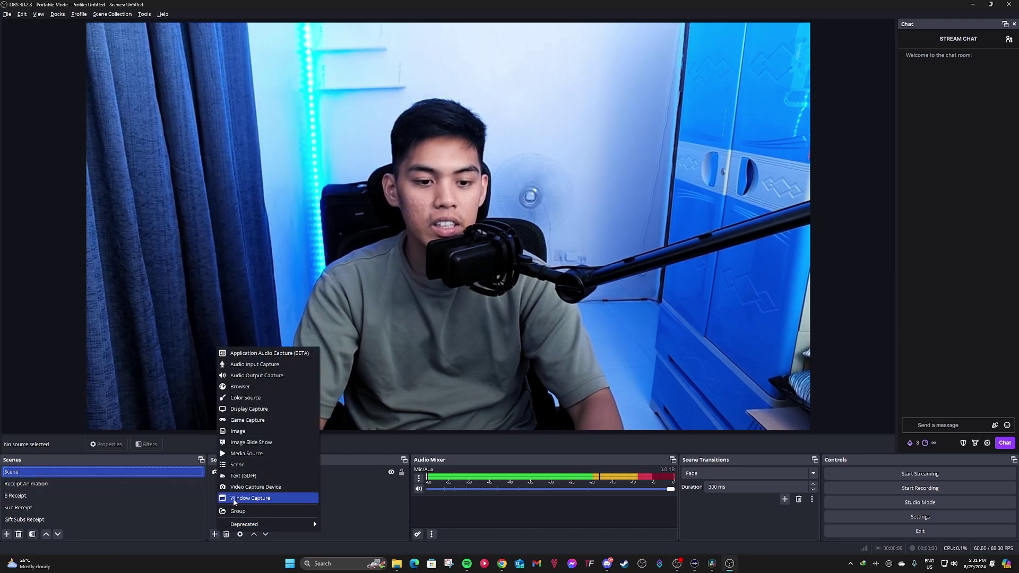
pyautogui.click(237, 465)
pyautogui.click(466, 288)
pyautogui.click(529, 329)
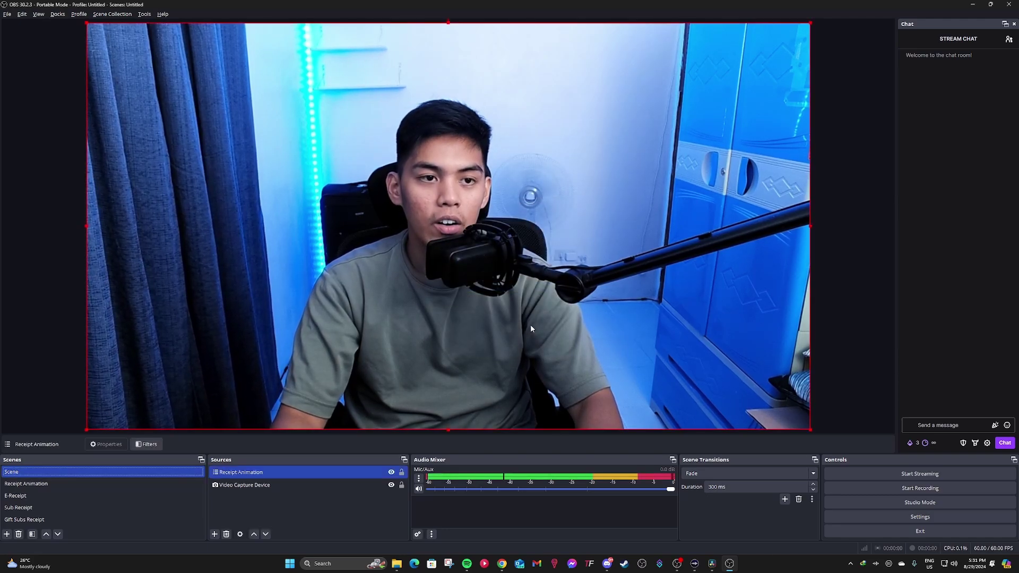
# Step: Shrink the Receipt Animation source and place it at the canvas's lower-left edge over the webcam
pyautogui.moveTo(256, 182); pyautogui.dragTo(321, 228)
pyautogui.moveTo(152, 68); pyautogui.dragTo(216, 155)
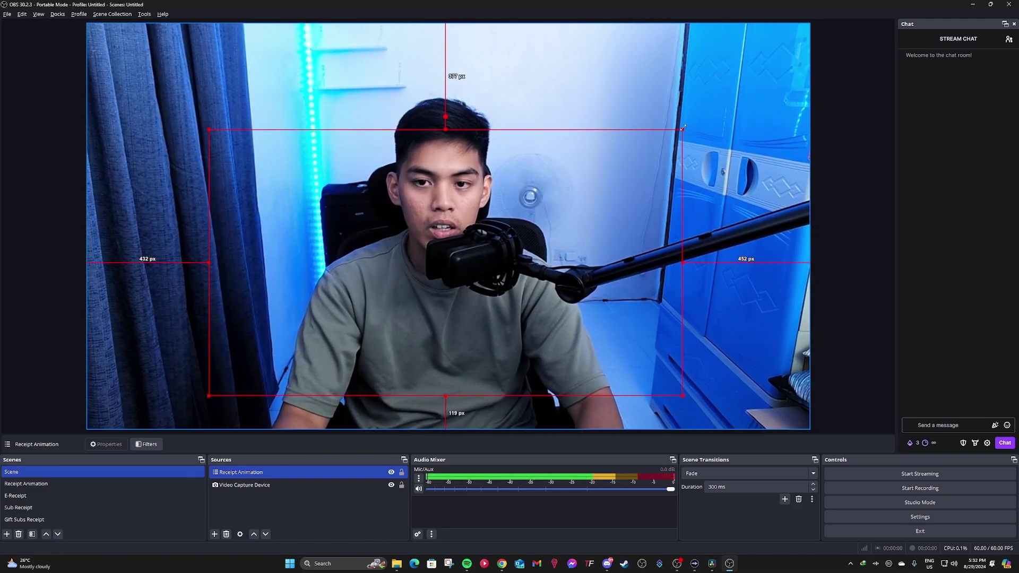
pyautogui.moveTo(683, 128); pyautogui.dragTo(637, 154)
pyautogui.moveTo(567, 236); pyautogui.dragTo(464, 252)
pyautogui.moveTo(534, 171); pyautogui.dragTo(467, 219)
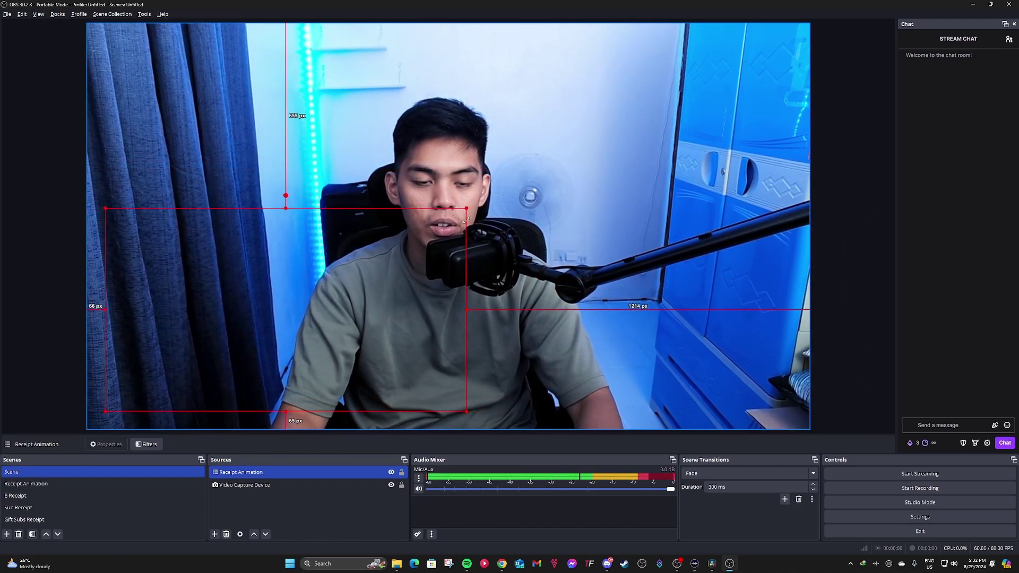
pyautogui.moveTo(410, 277); pyautogui.dragTo(311, 287)
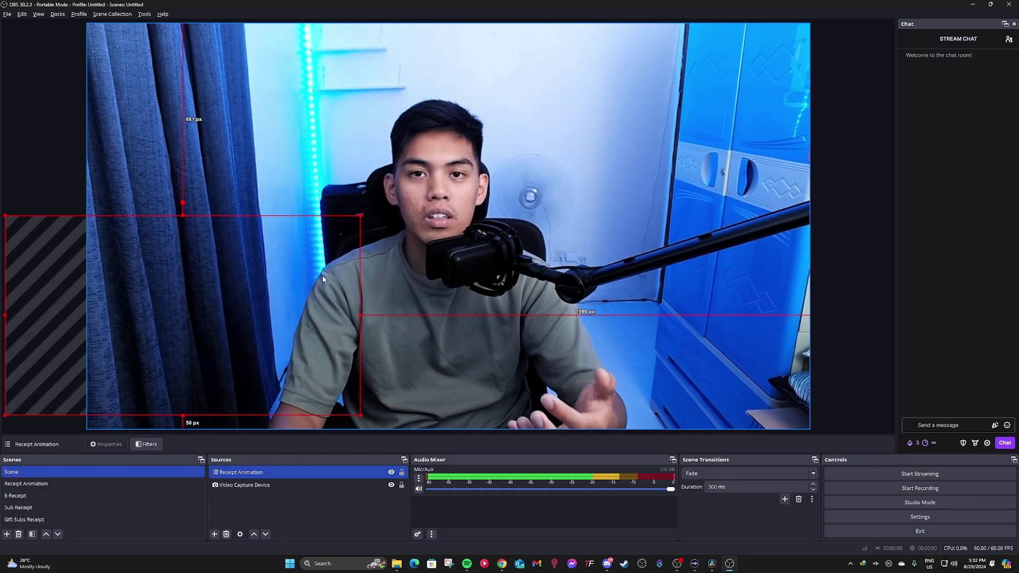